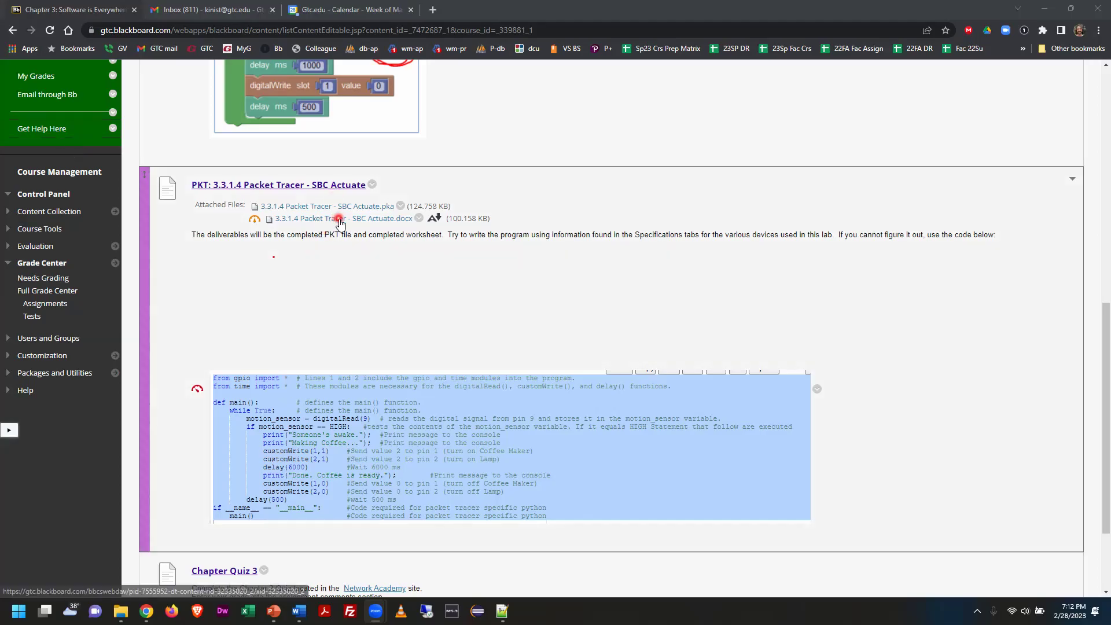
- Download and open the SBC Actuate .docx worksheet and the SBC Actuate .pka activity
click(340, 220)
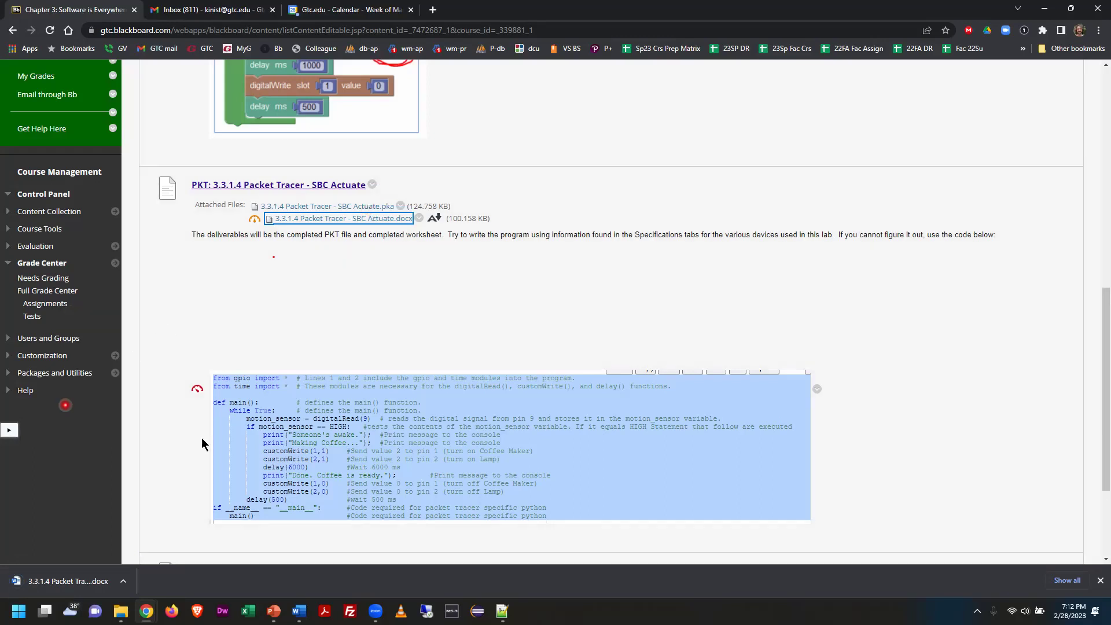
click(58, 581)
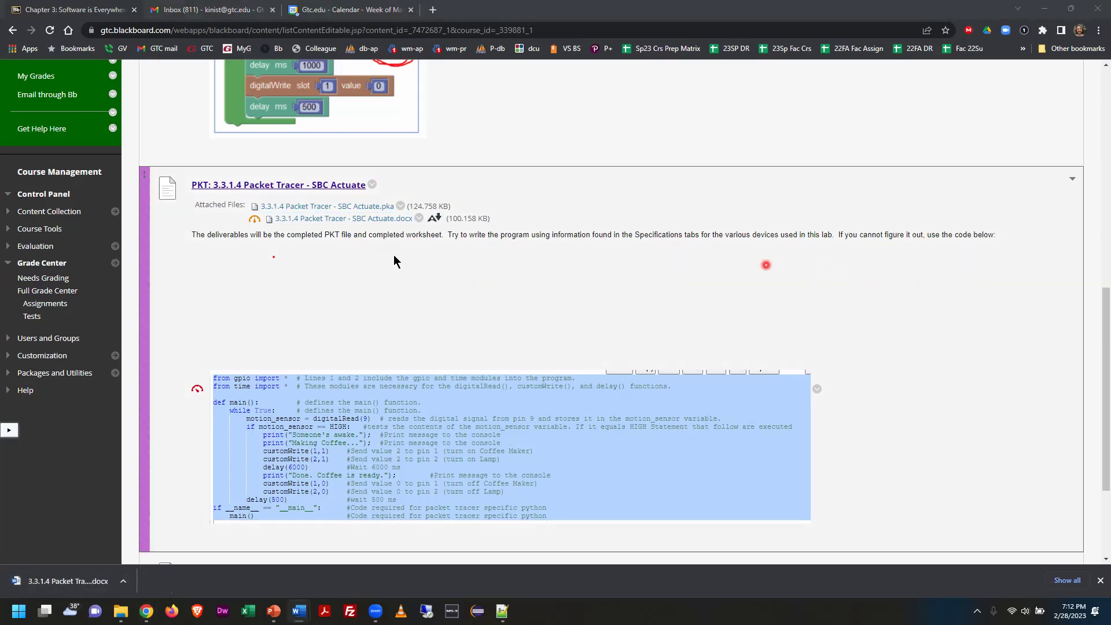
click(351, 207)
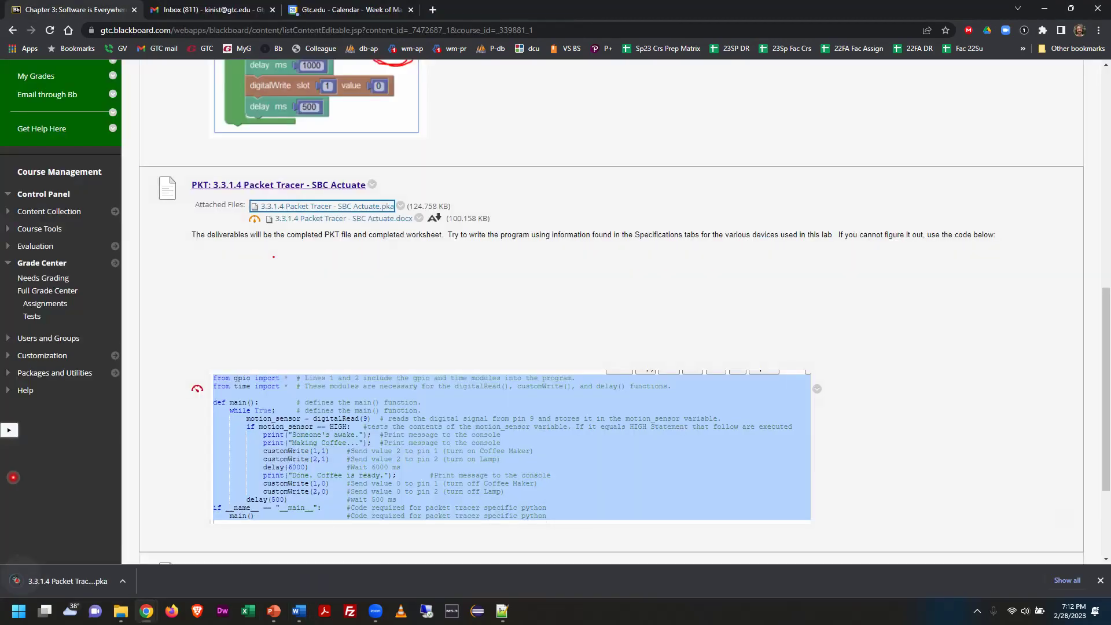
click(81, 584)
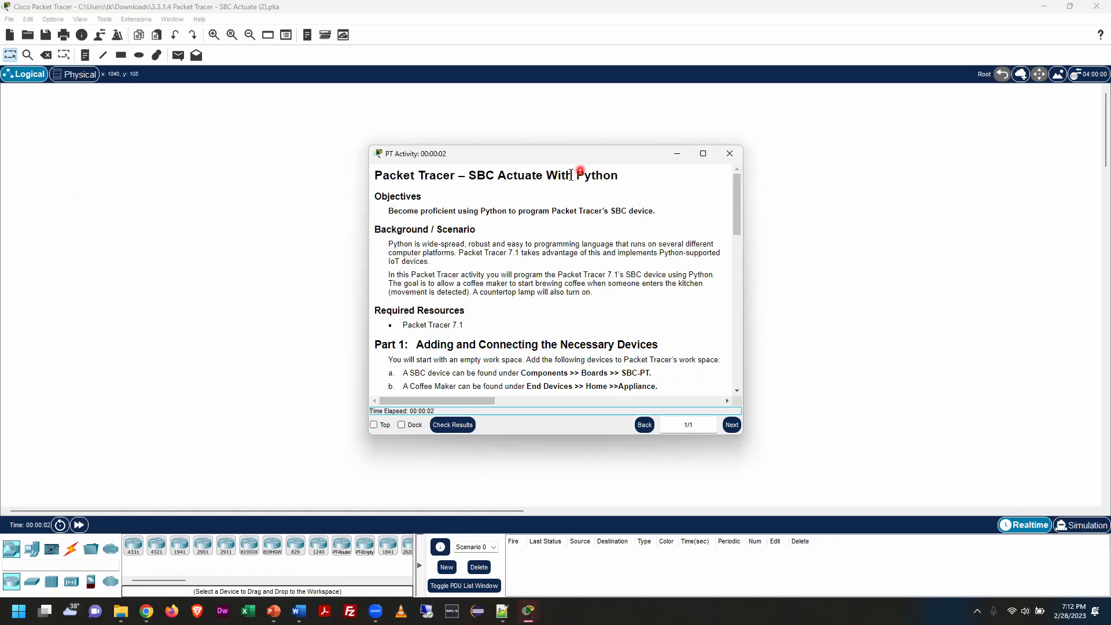
- Close the PT Activity instructions and centre the Word worksheet over Packet Tracer
click(729, 154)
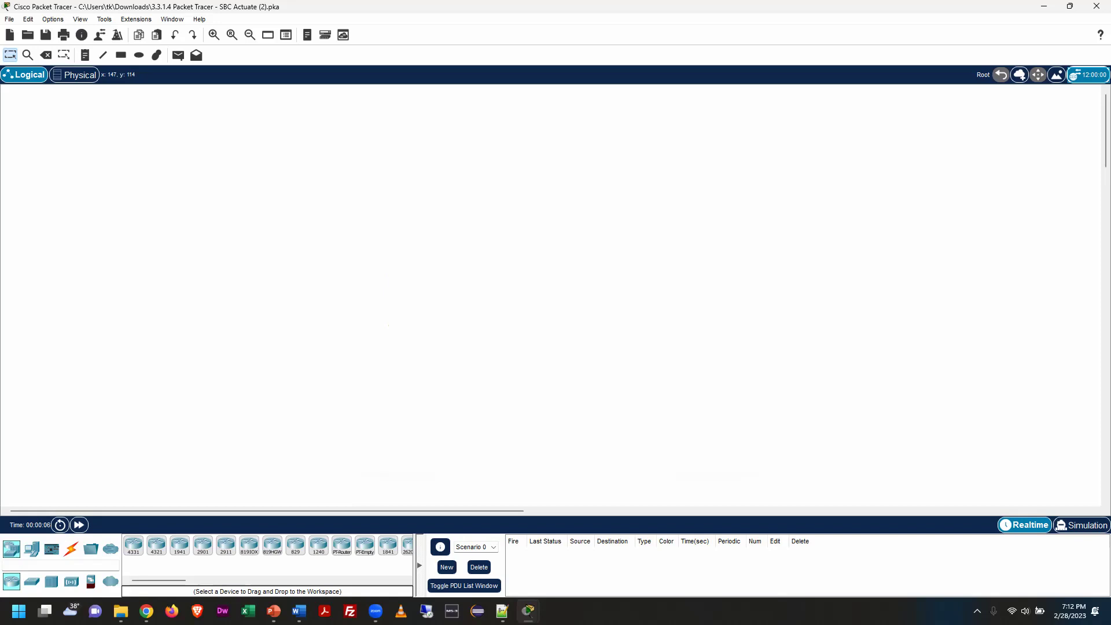
key(alt+Tab)
drag(193, 31, 409, 37)
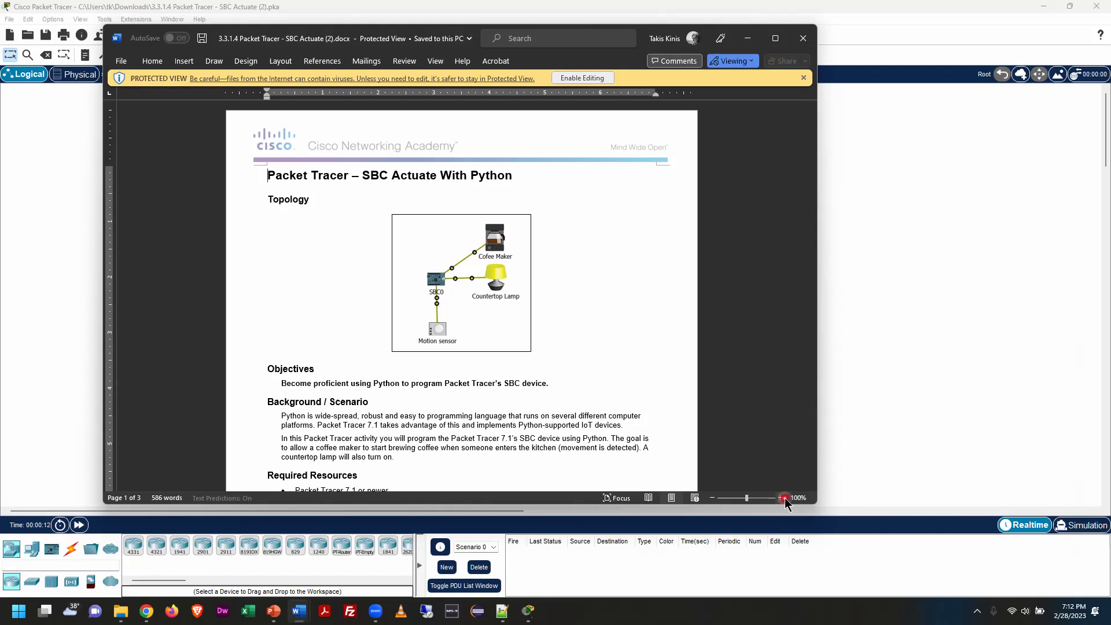
- Enlarge the worksheet window, read the topology, then move the document out of the way
scroll(758, 469, up, 3)
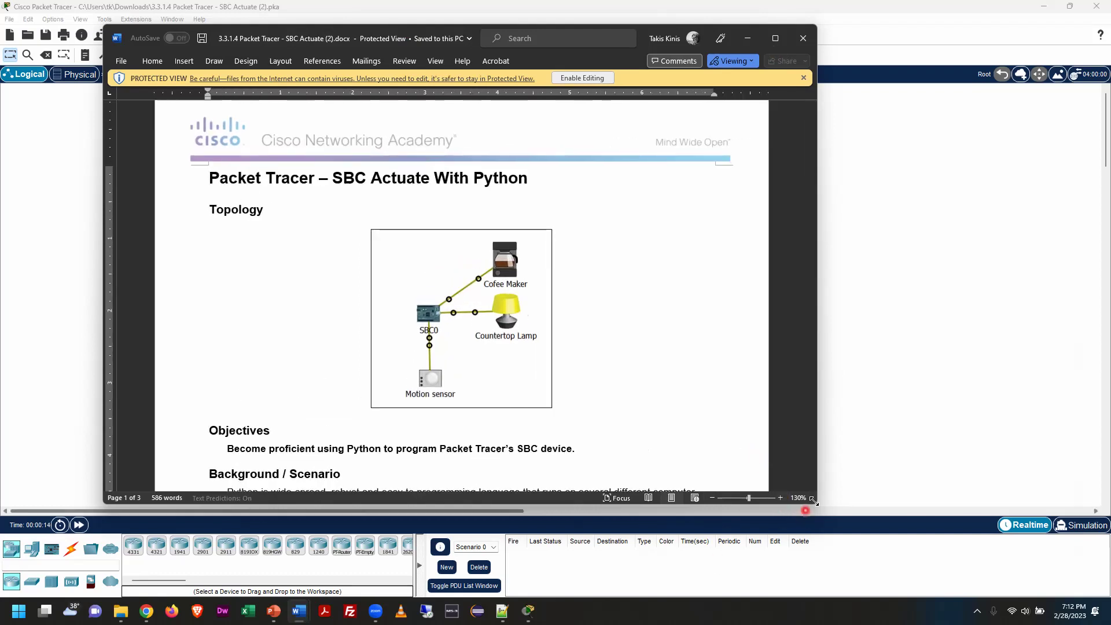
drag(815, 506, 917, 598)
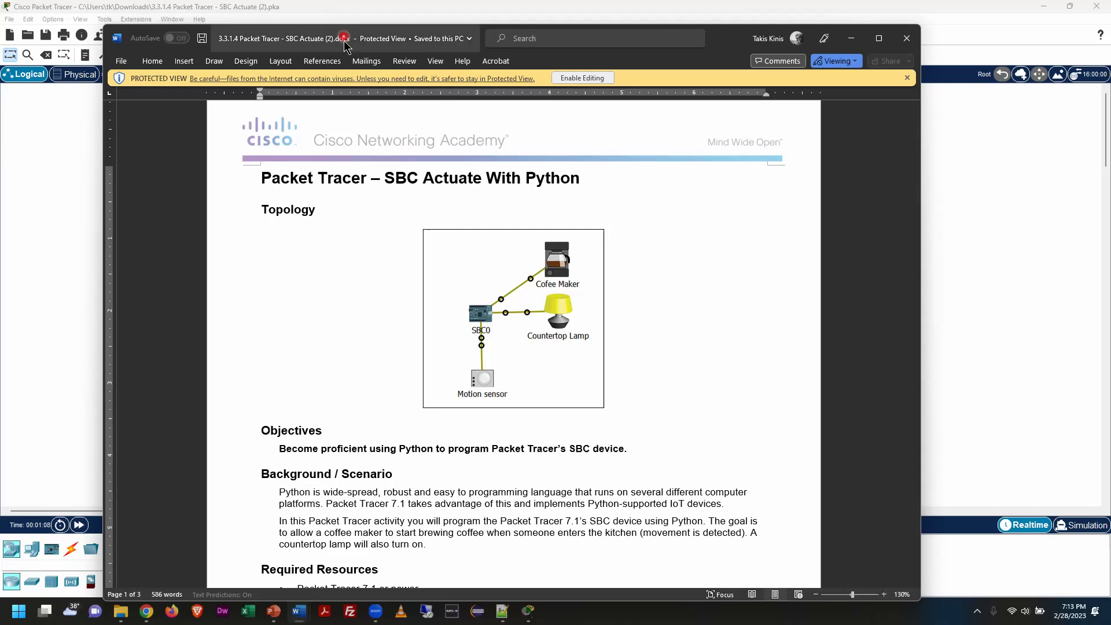
drag(341, 39, 0, 221)
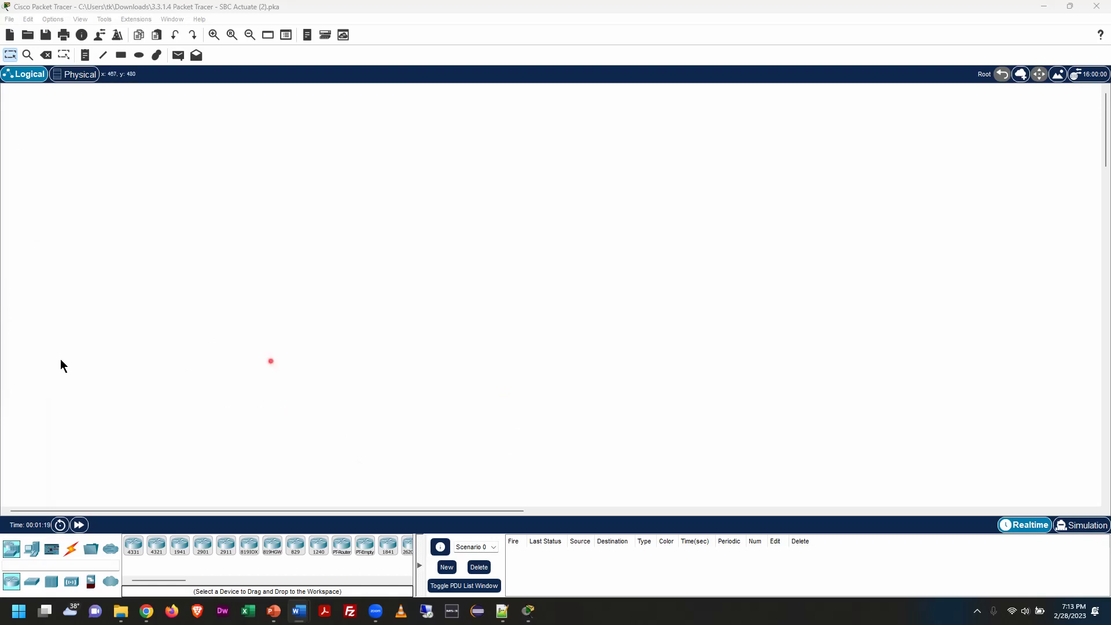
- Drag an SBC Board from Components > Boards onto the workspace as SBC0
click(52, 553)
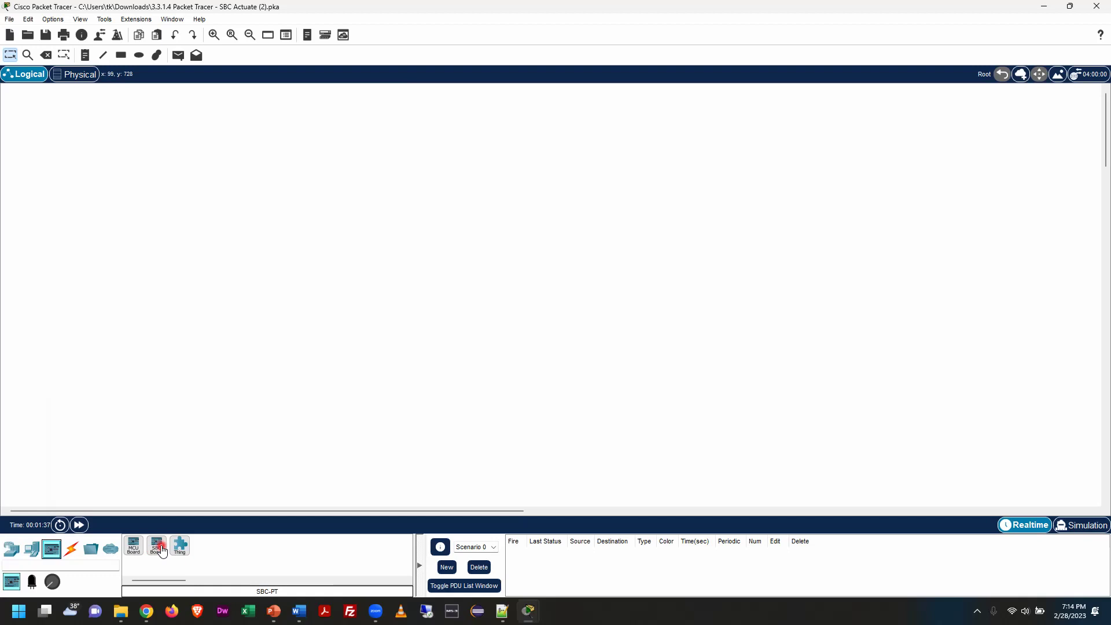
drag(162, 550, 722, 252)
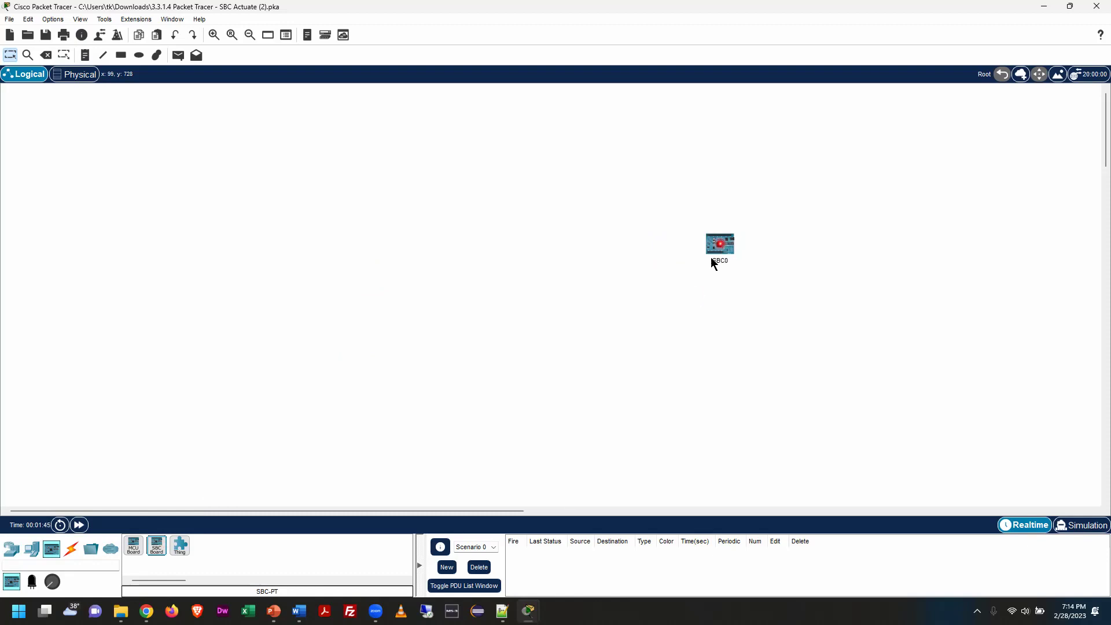
- Place a coffee maker appliance from End Devices > Home onto the workspace as IoT0
click(30, 556)
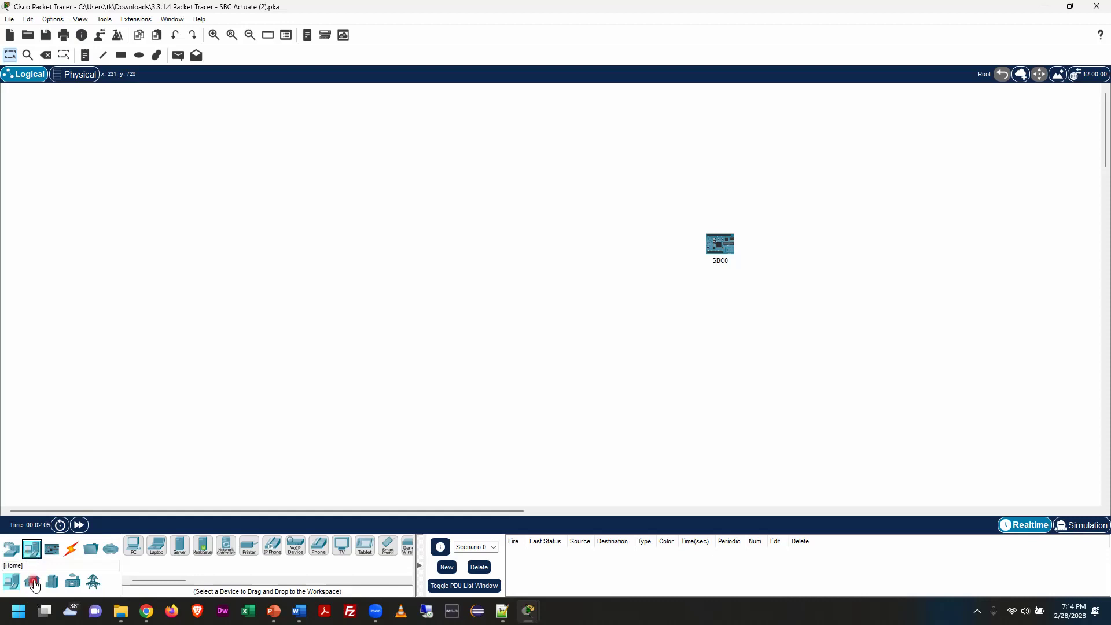
click(33, 582)
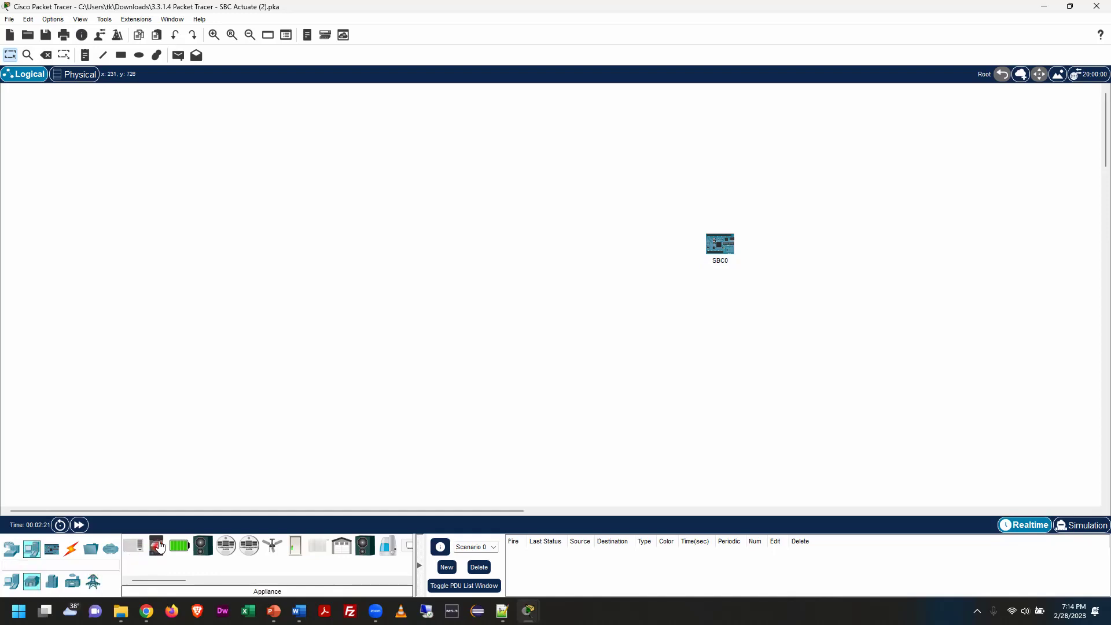
drag(157, 547, 840, 185)
- Find the Light in the Home device list and drop it below the coffee maker as IoT1
click(21, 601)
click(110, 409)
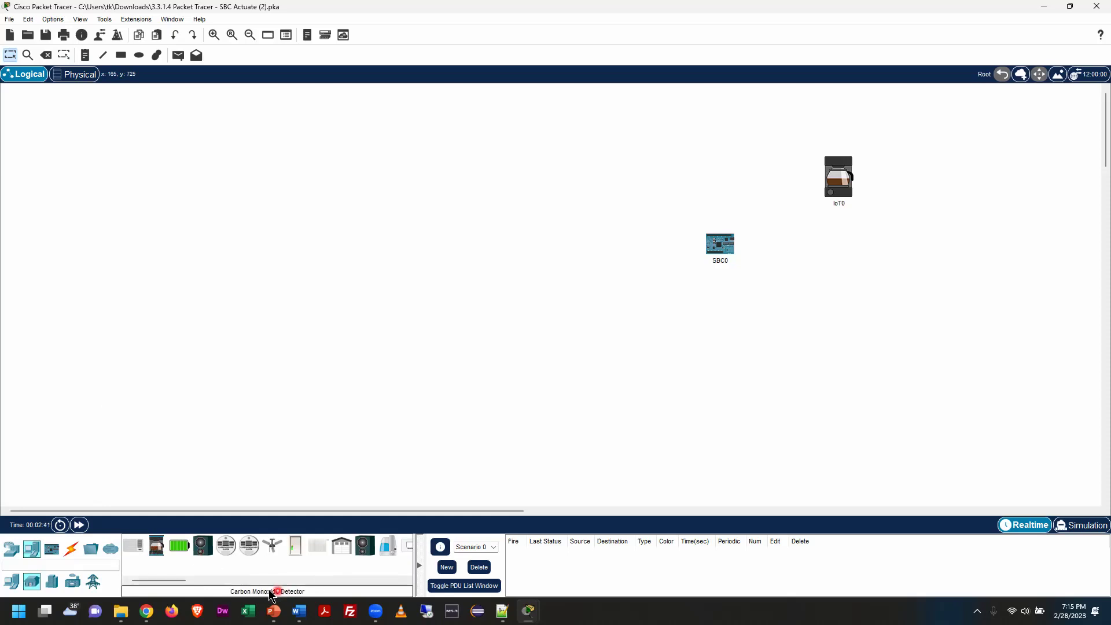
click(426, 578)
click(408, 580)
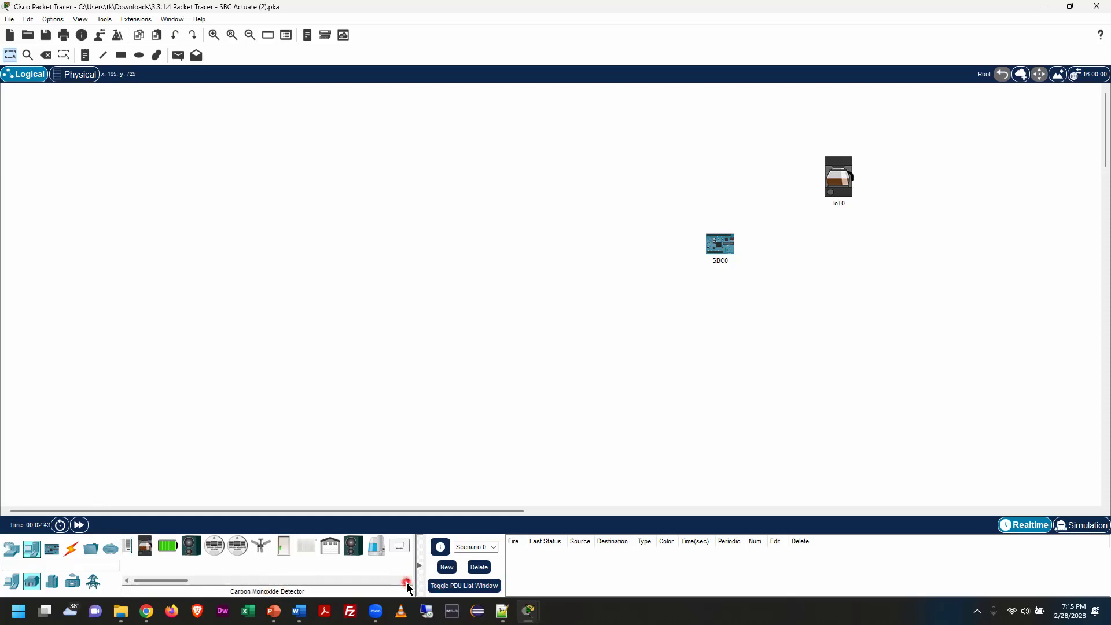
click(407, 580)
click(408, 580)
click(407, 580)
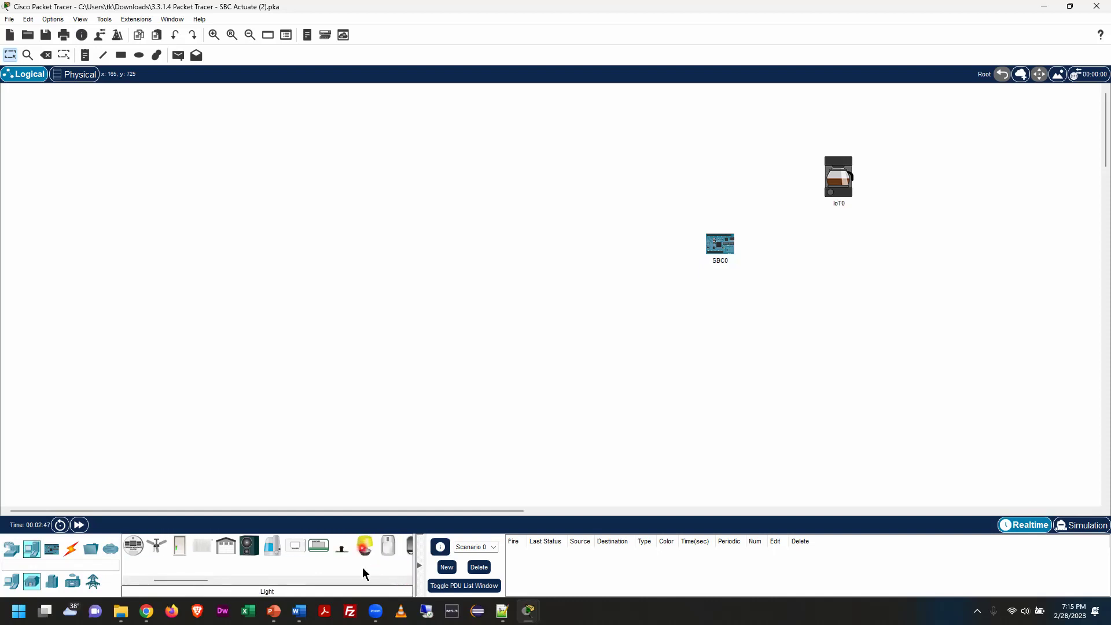
click(359, 561)
click(365, 547)
drag(366, 549, 892, 248)
drag(841, 256, 840, 258)
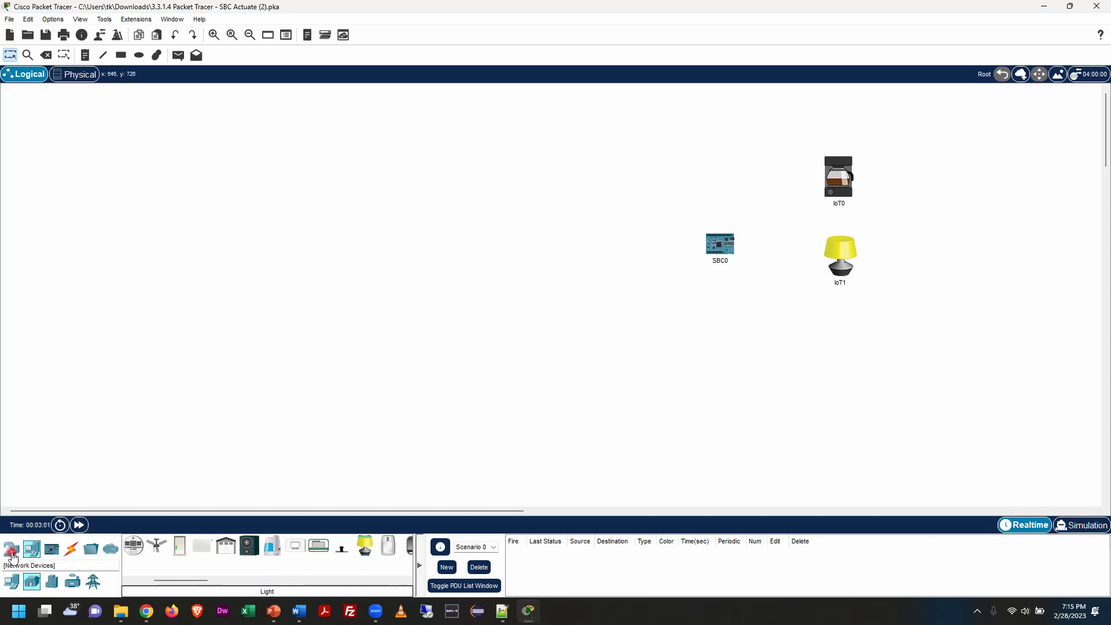
- Place a Motion Sensor below SBC0 as IoT2, then move all four devices right
click(52, 552)
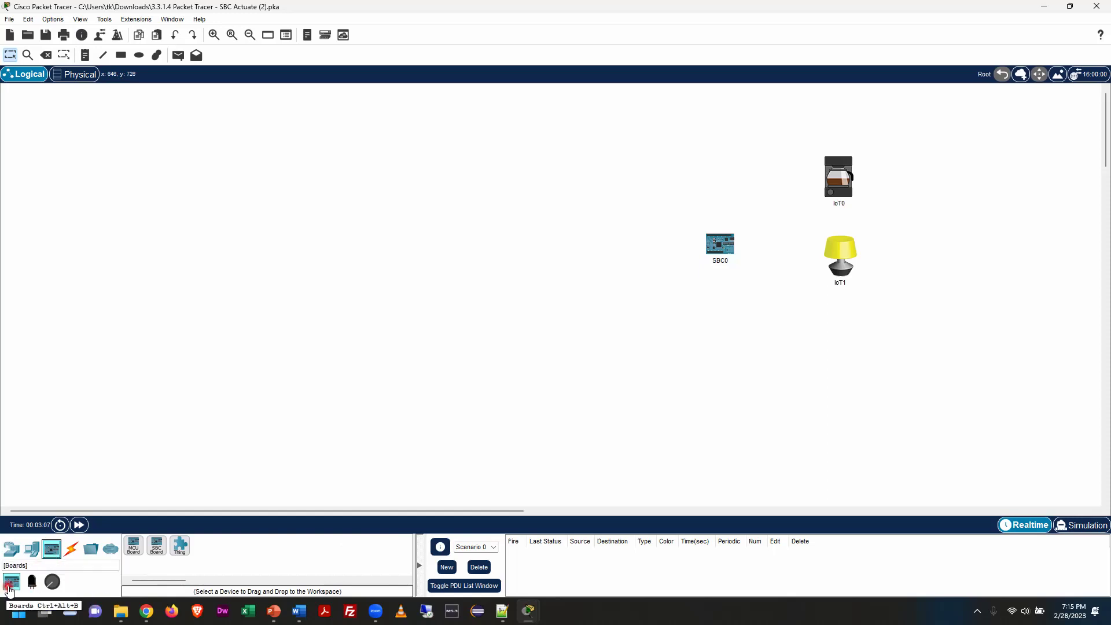
click(53, 582)
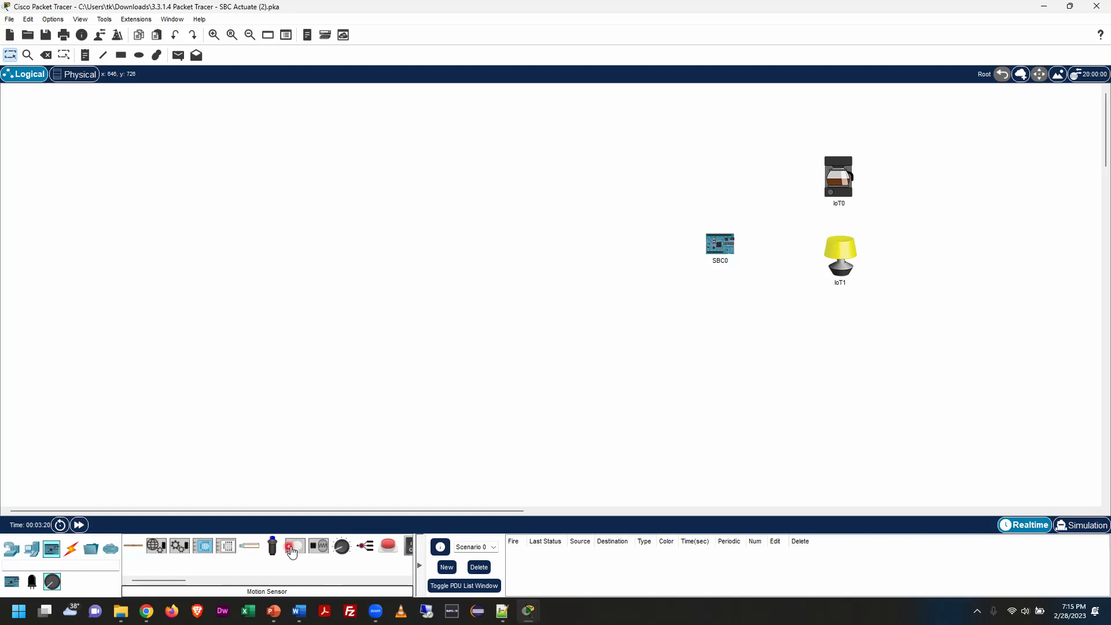
drag(295, 557, 759, 338)
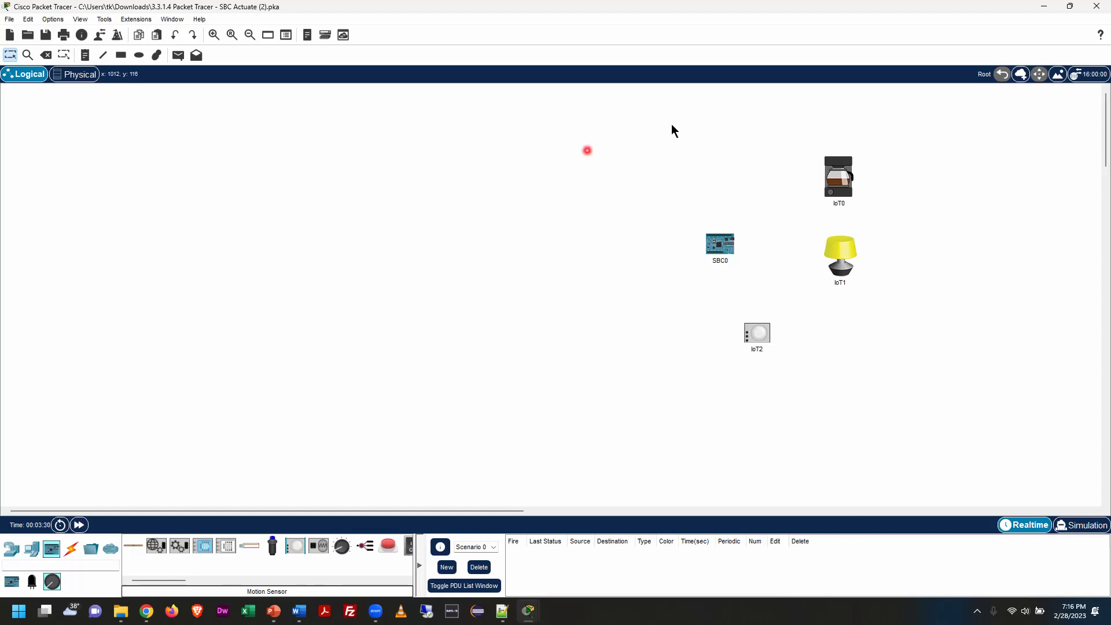
drag(648, 98, 950, 411)
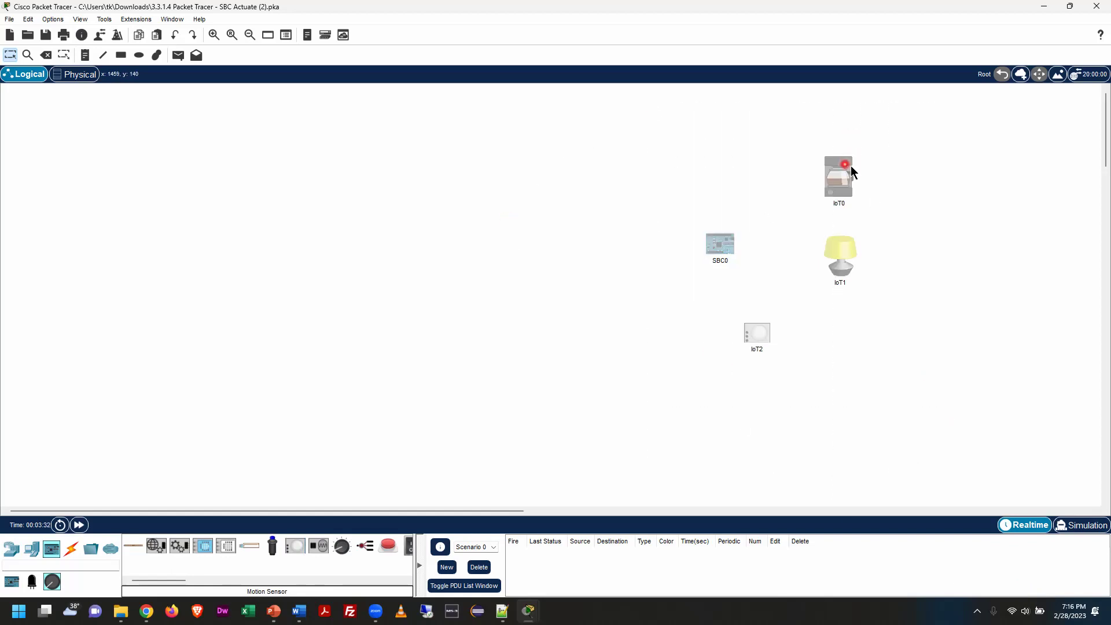
drag(850, 166, 985, 144)
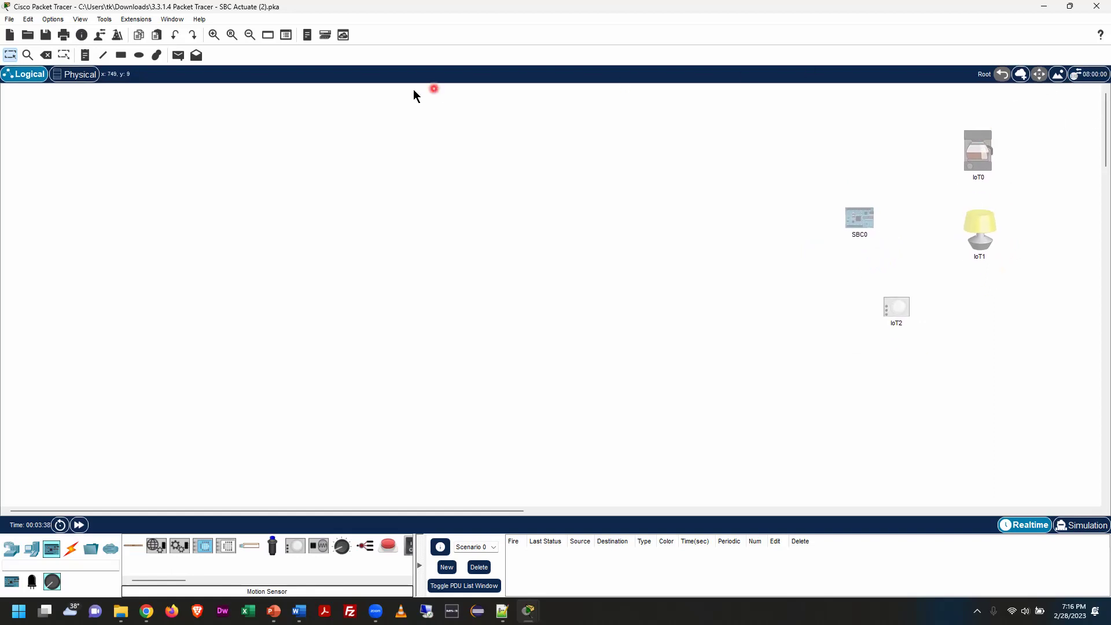
- Zoom in and scroll so SBC0, coffee maker, lamp and motion sensor appear larger
click(216, 35)
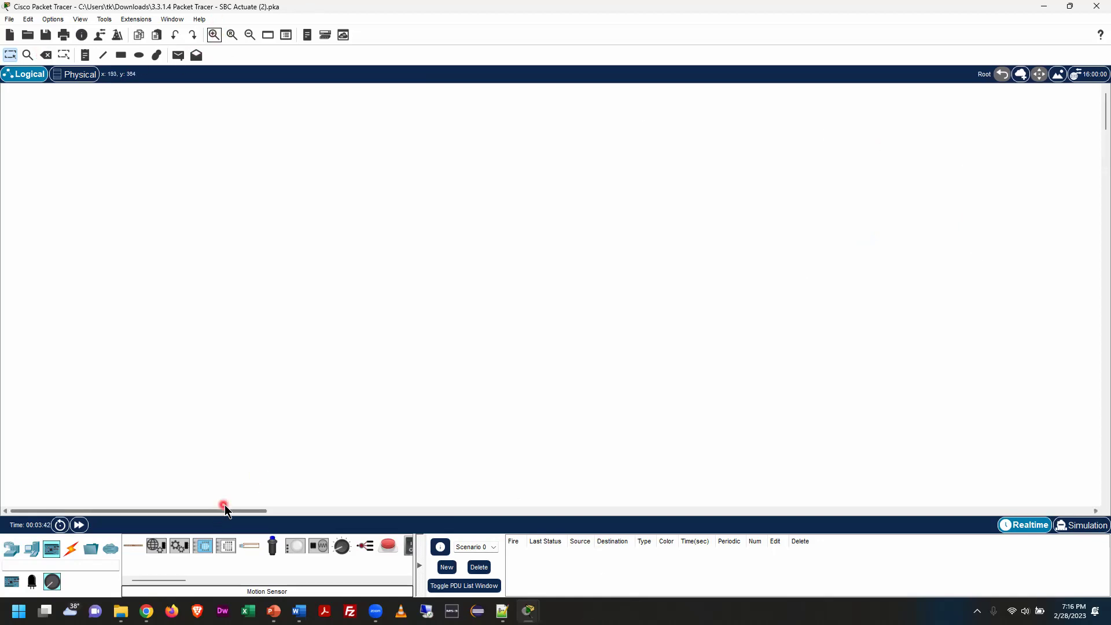
drag(262, 515, 437, 496)
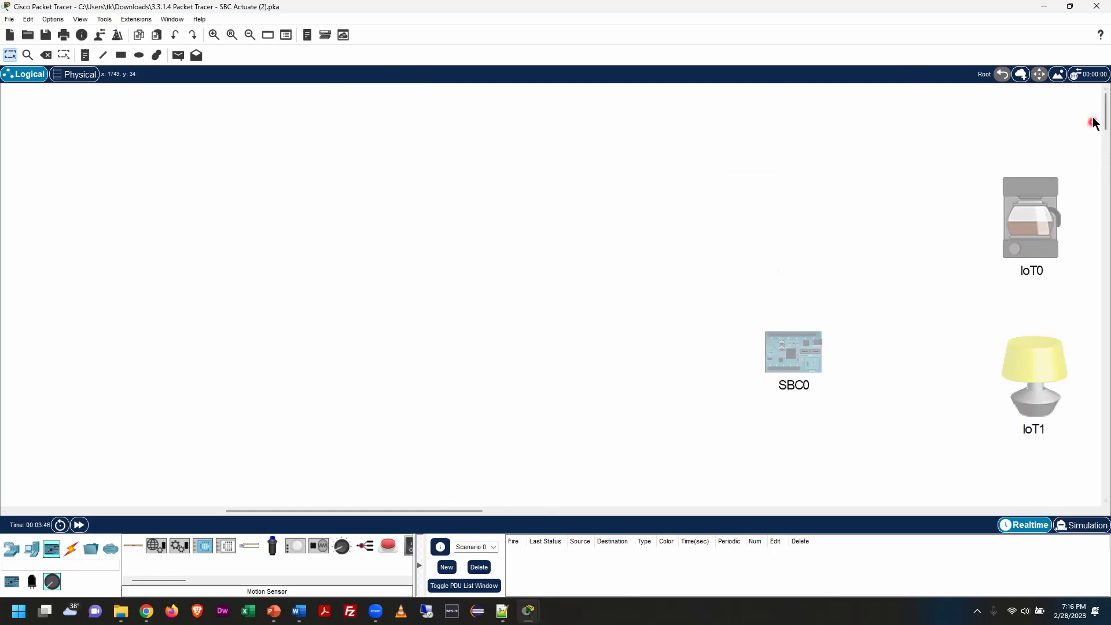
mouse_move(1095, 120)
mouse_down()
mouse_move(1093, 144)
mouse_move(1094, 120)
mouse_up()
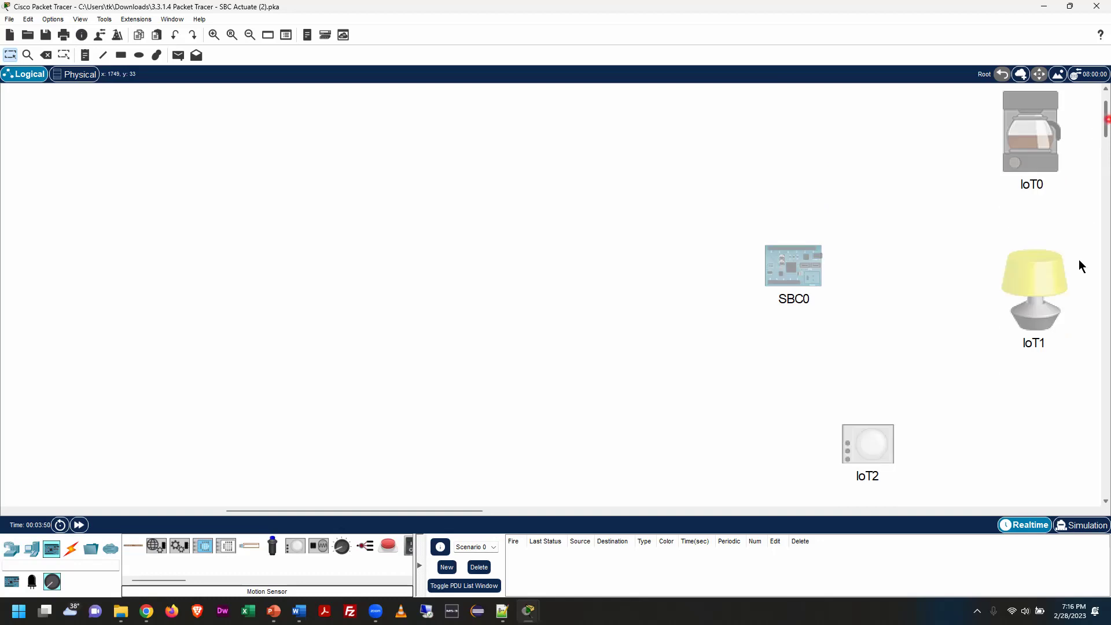
mouse_move(1053, 322)
click(299, 610)
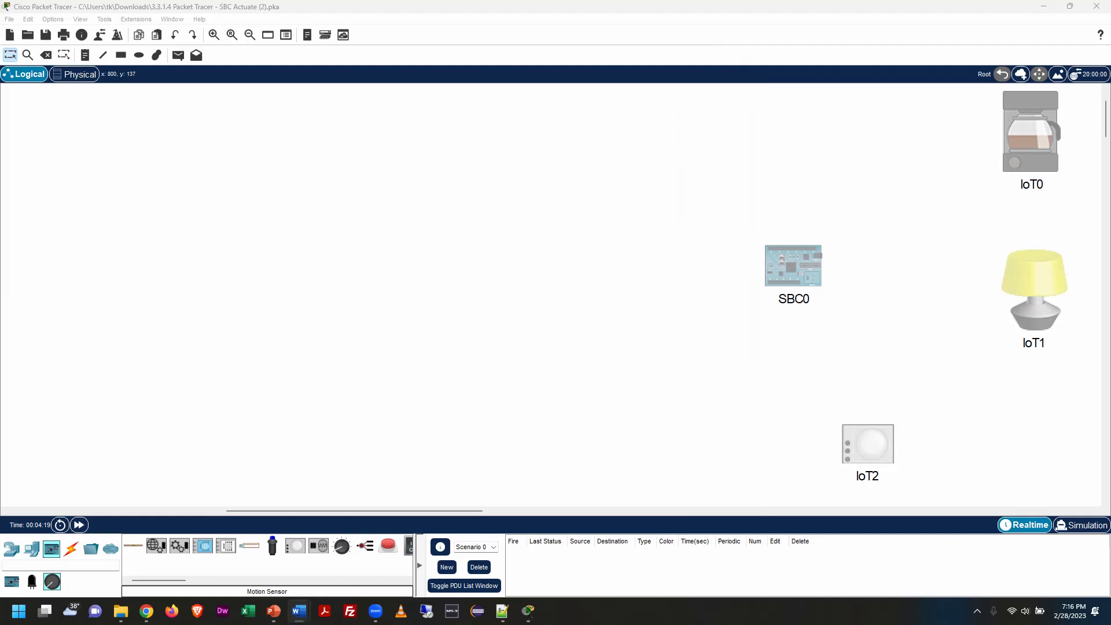
click(51, 555)
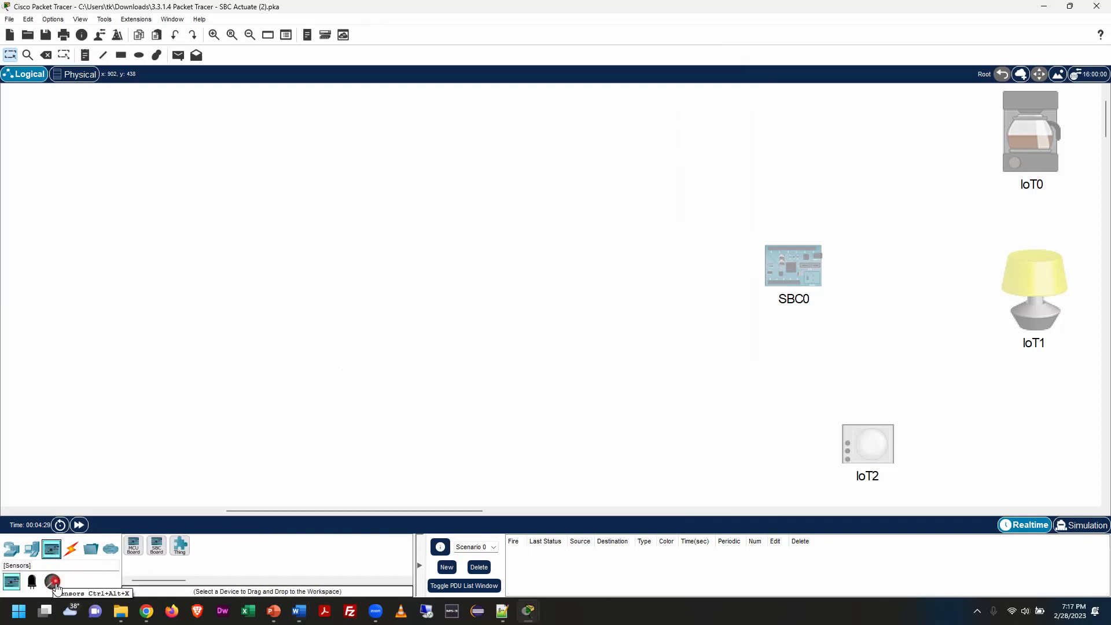
click(52, 585)
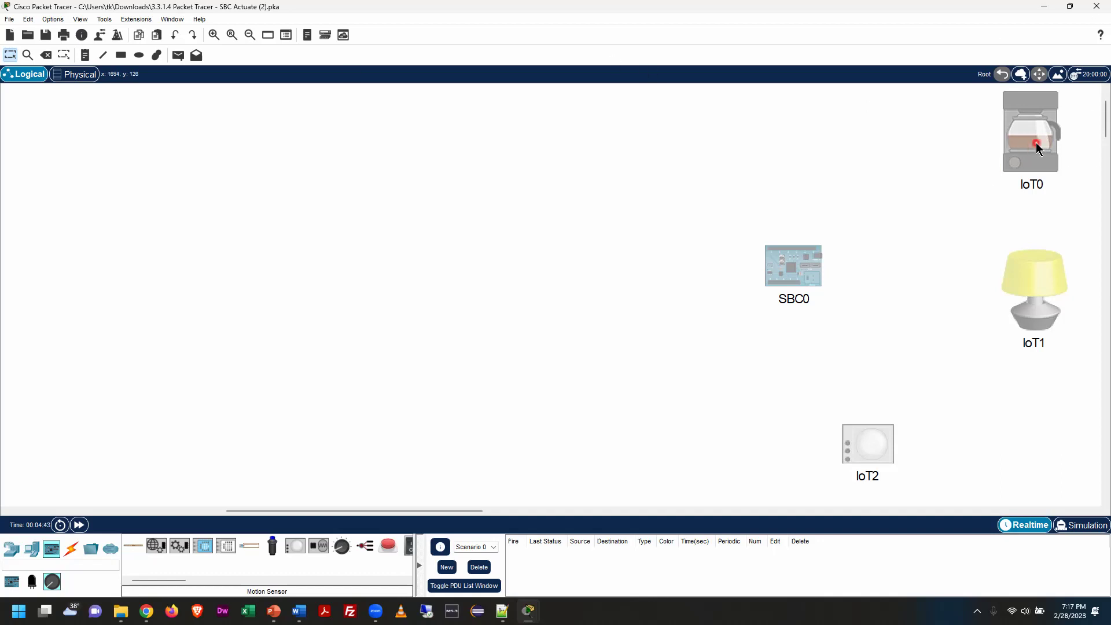
- Rename IoT0's display name to Coffee Maker in its Config settings
click(1036, 148)
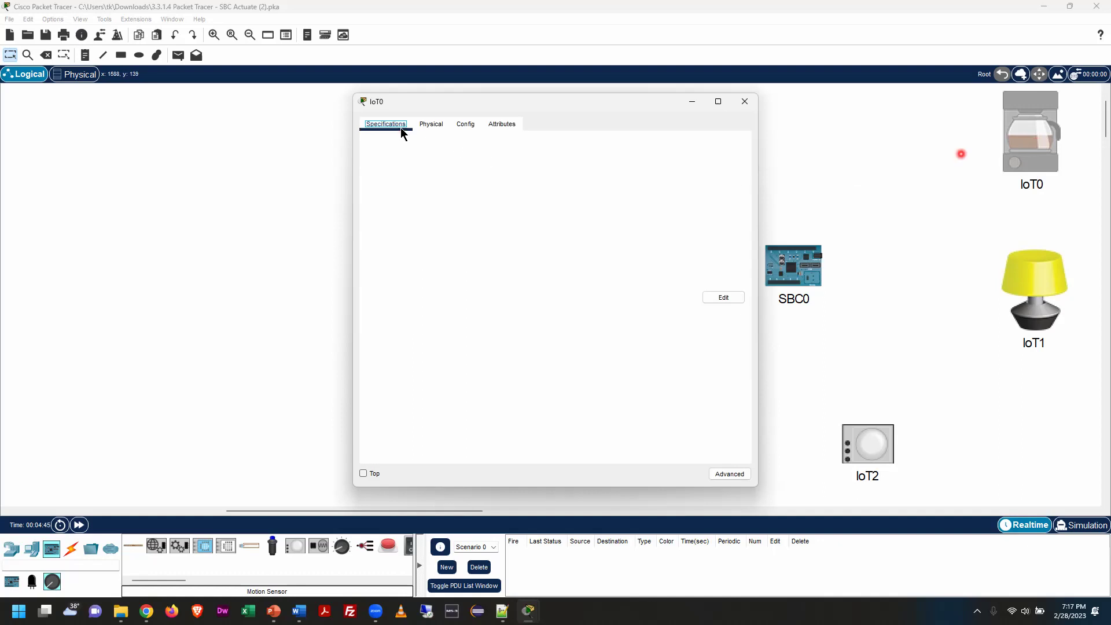
click(463, 125)
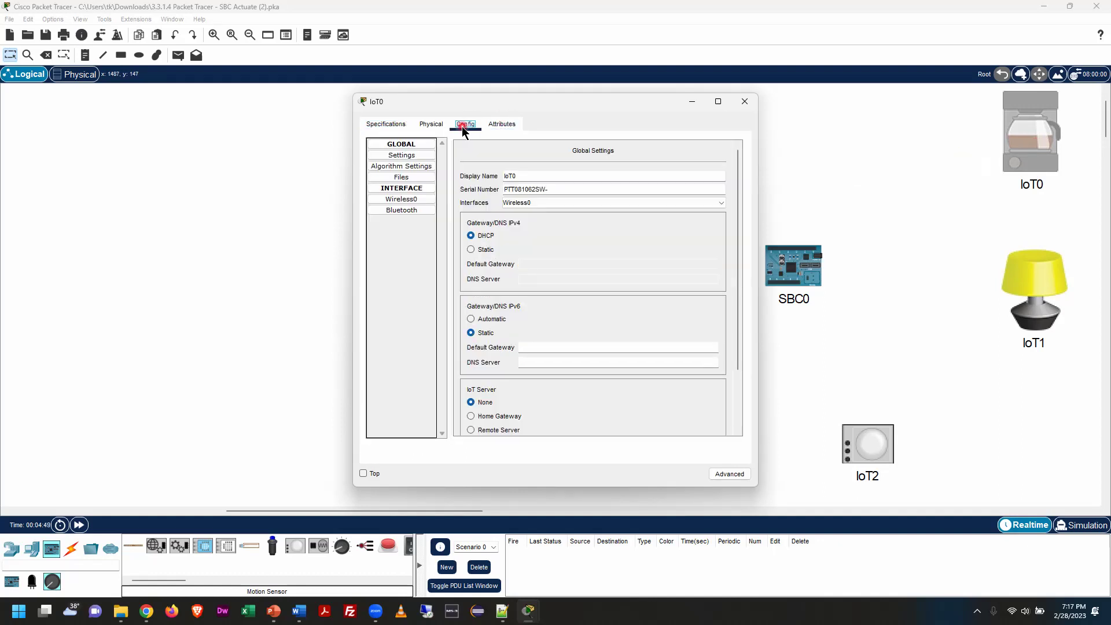
click(522, 176)
double_click(510, 176)
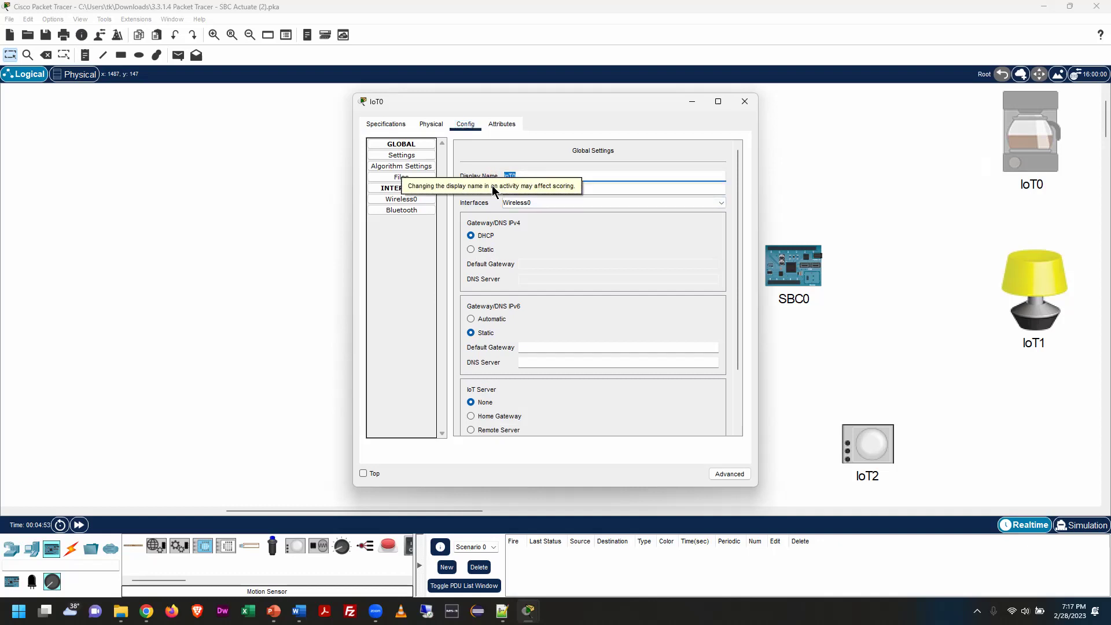
click(493, 188)
text(Coff)
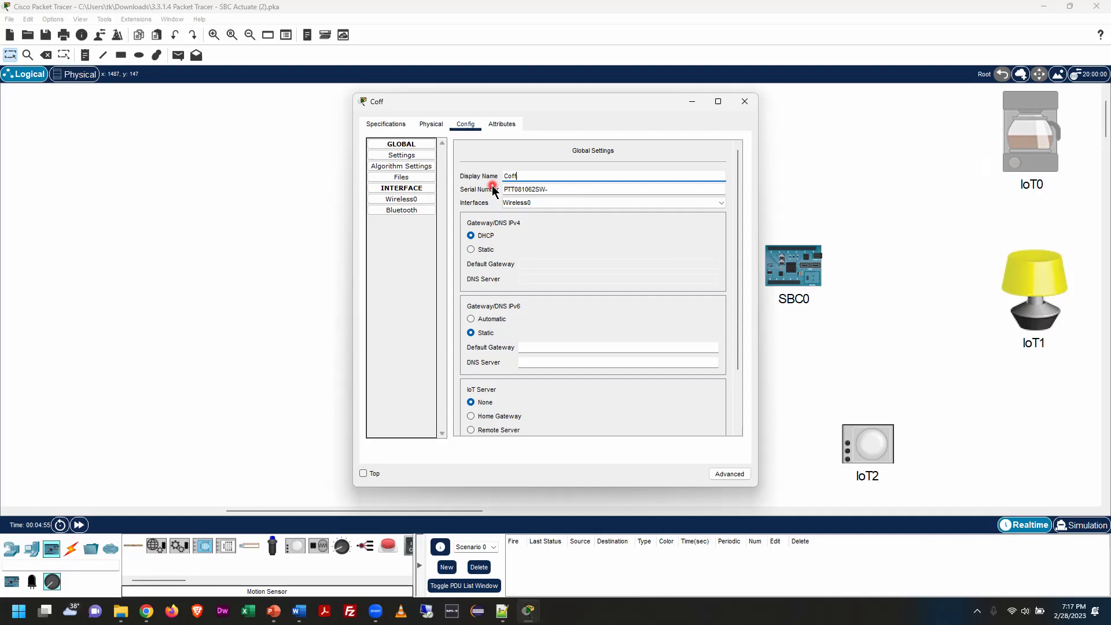
text(ee Maker)
click(742, 105)
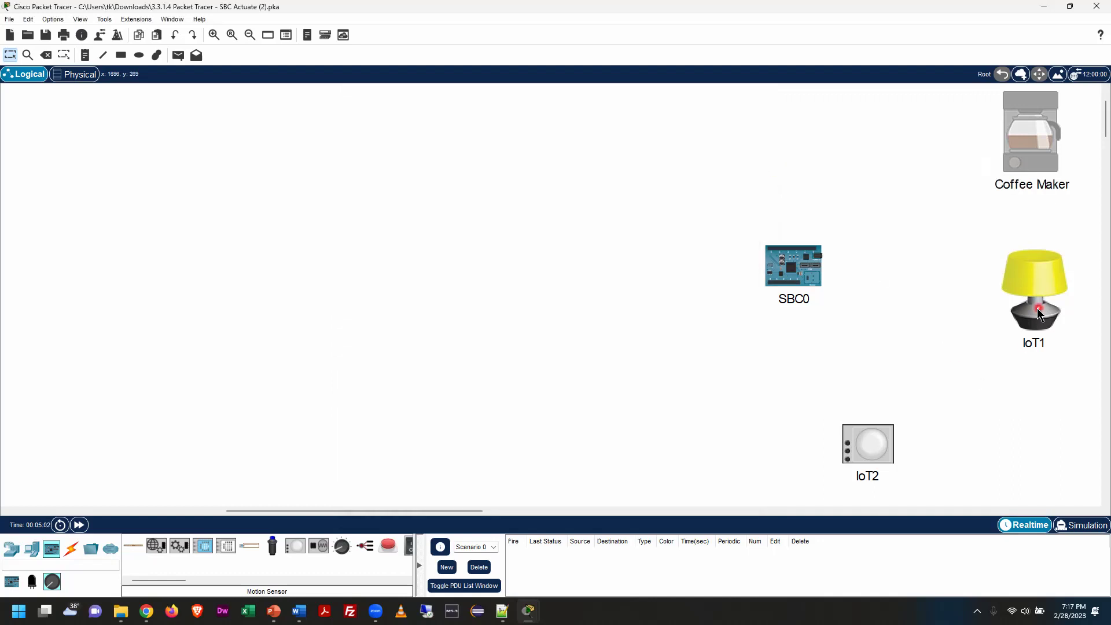
- Rename the lamp IoT1's display name to Countertop Lamp
mouse_move(1038, 309)
click(1018, 275)
click(424, 143)
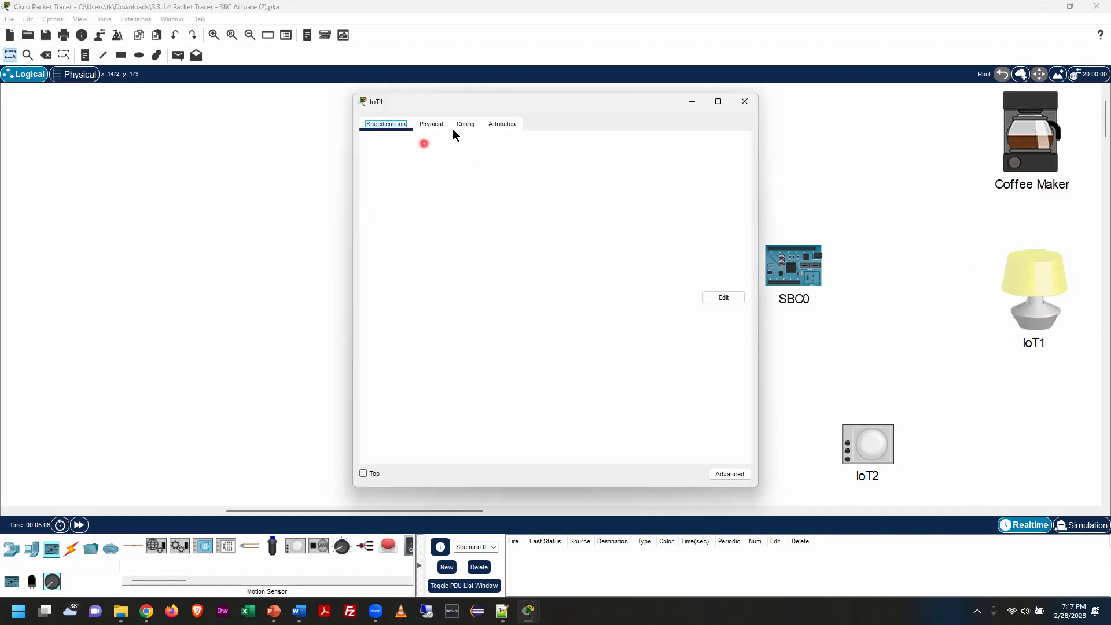
click(466, 124)
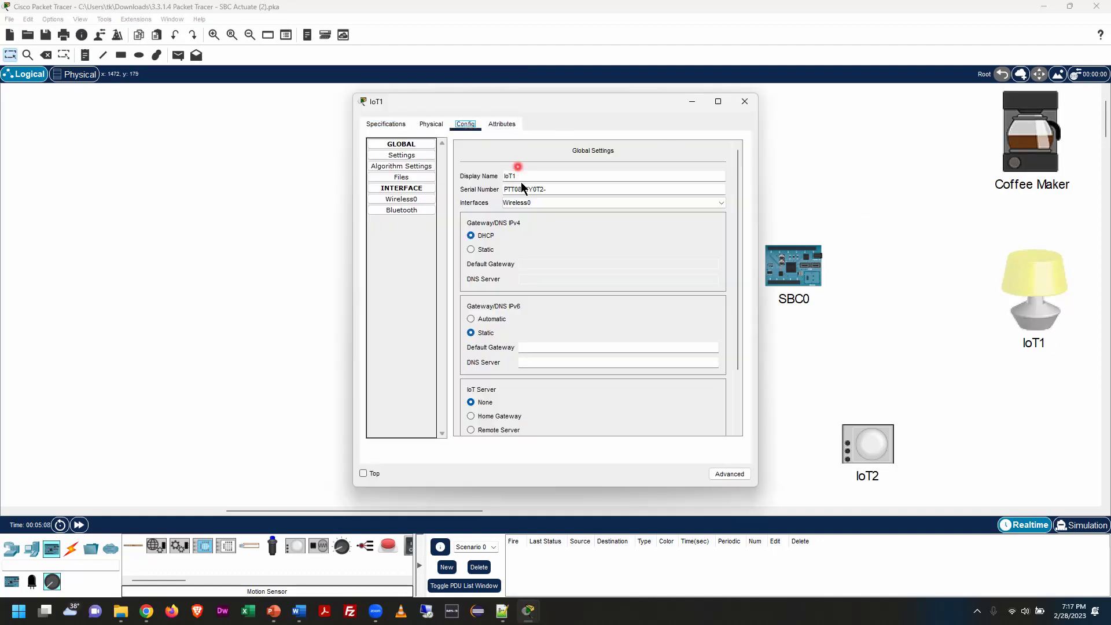
click(521, 177)
drag(521, 177, 475, 176)
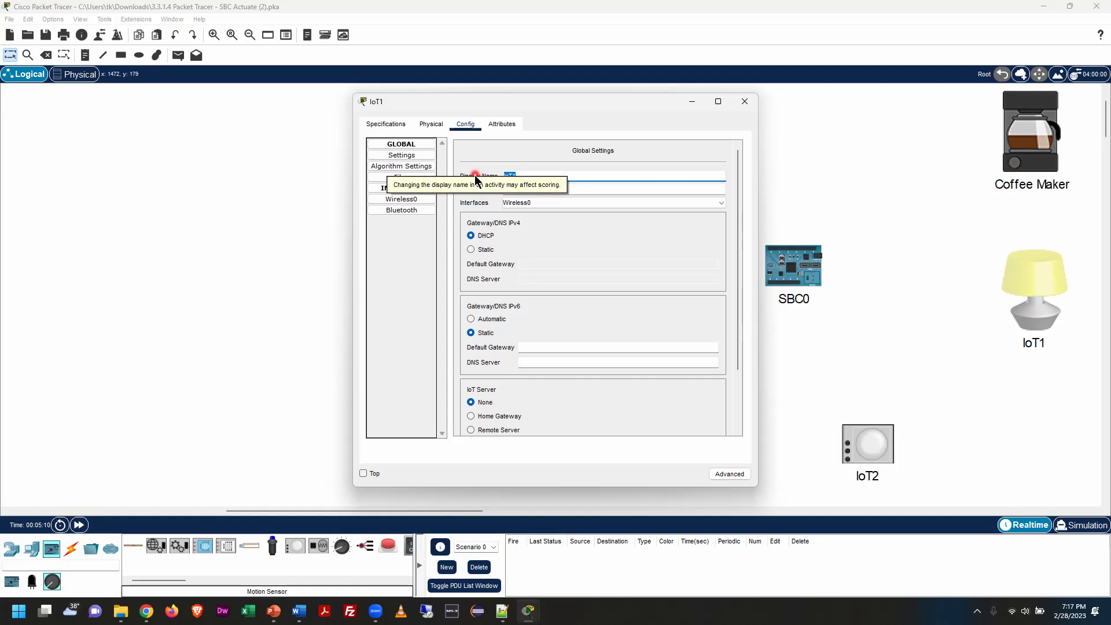
text(Copunte)
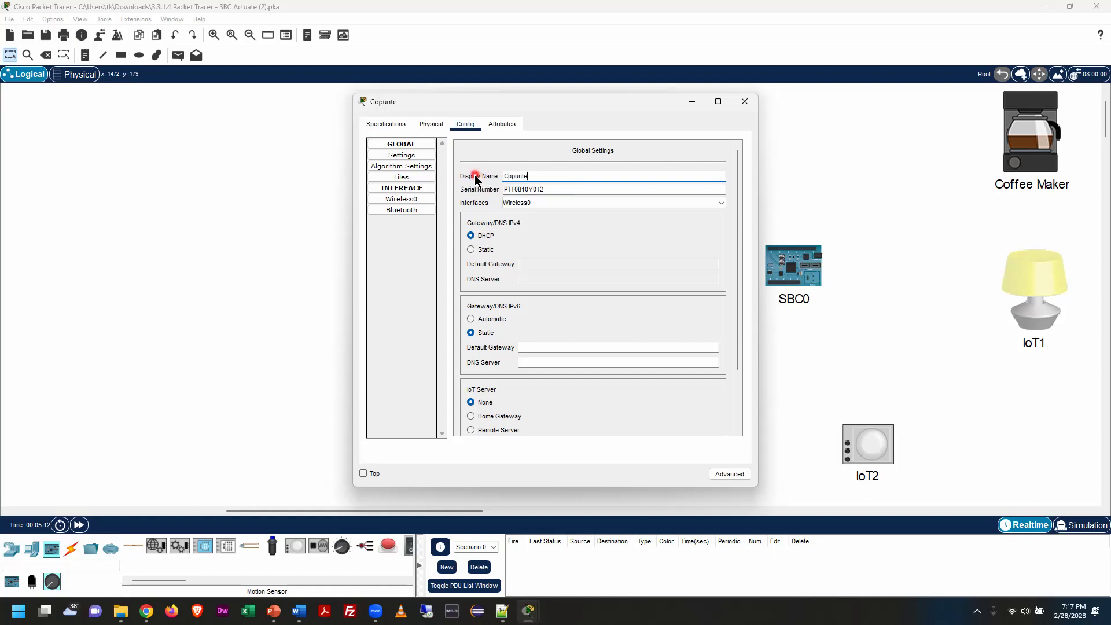
key(BackSpace)
key(BackSpace)
key(BackSpace)
text(untertop Lamp)
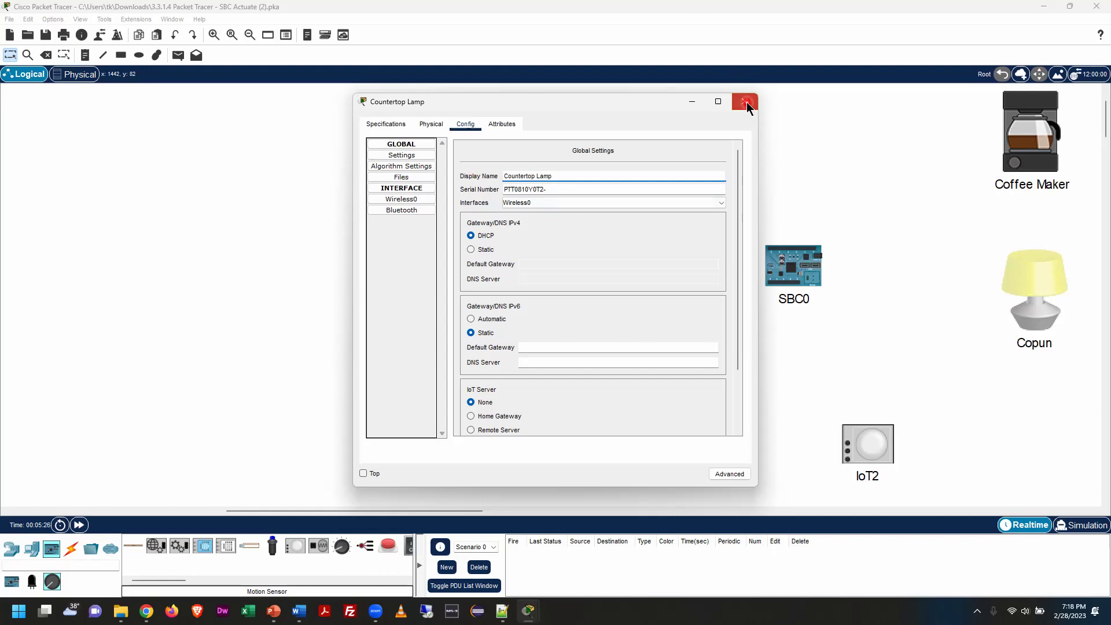
click(744, 101)
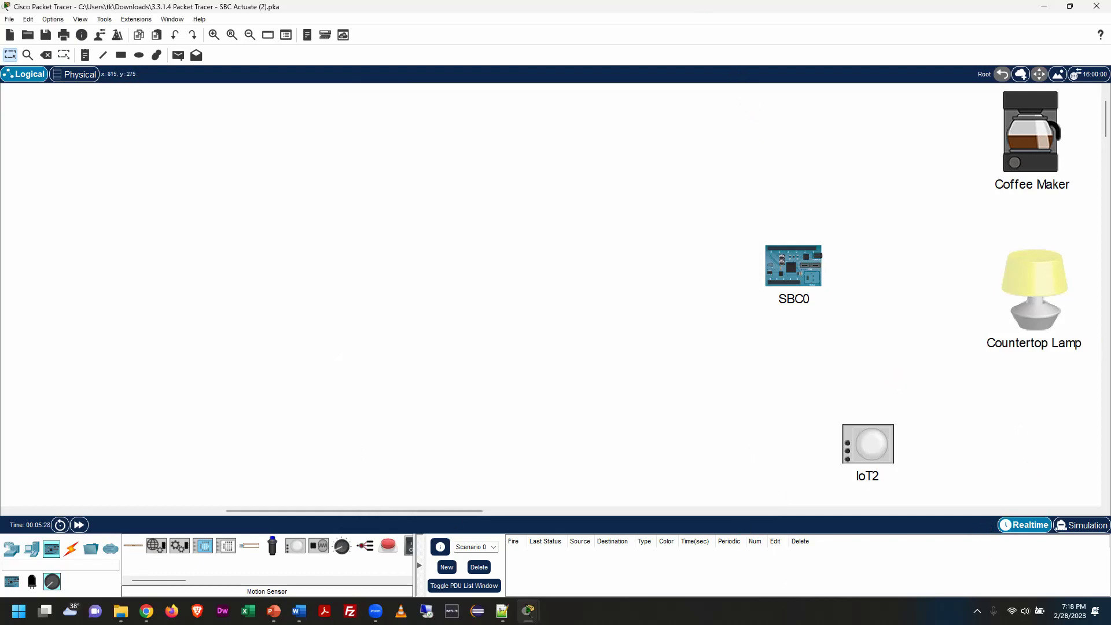
- Rename the sensor IoT2's display name to Motion Sensor
click(846, 455)
click(421, 123)
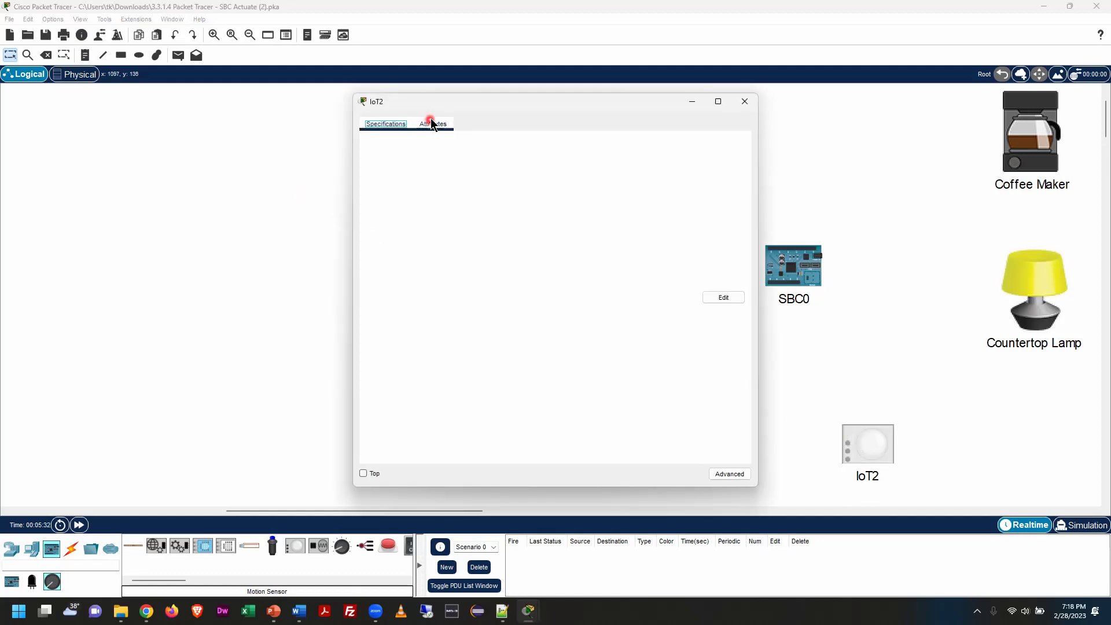
click(441, 123)
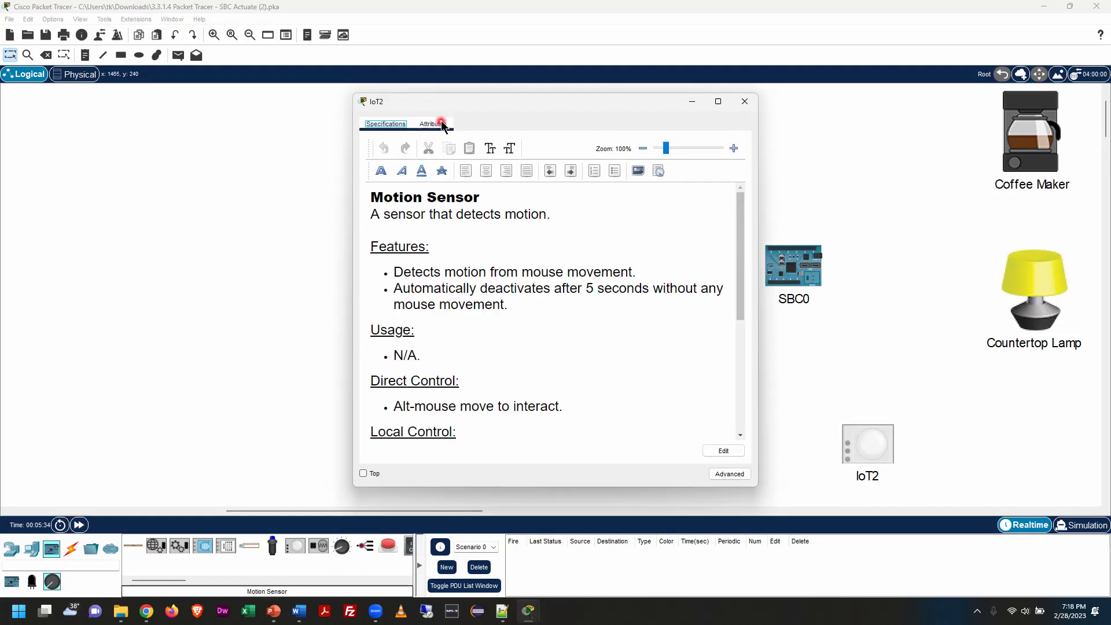
click(418, 123)
click(441, 123)
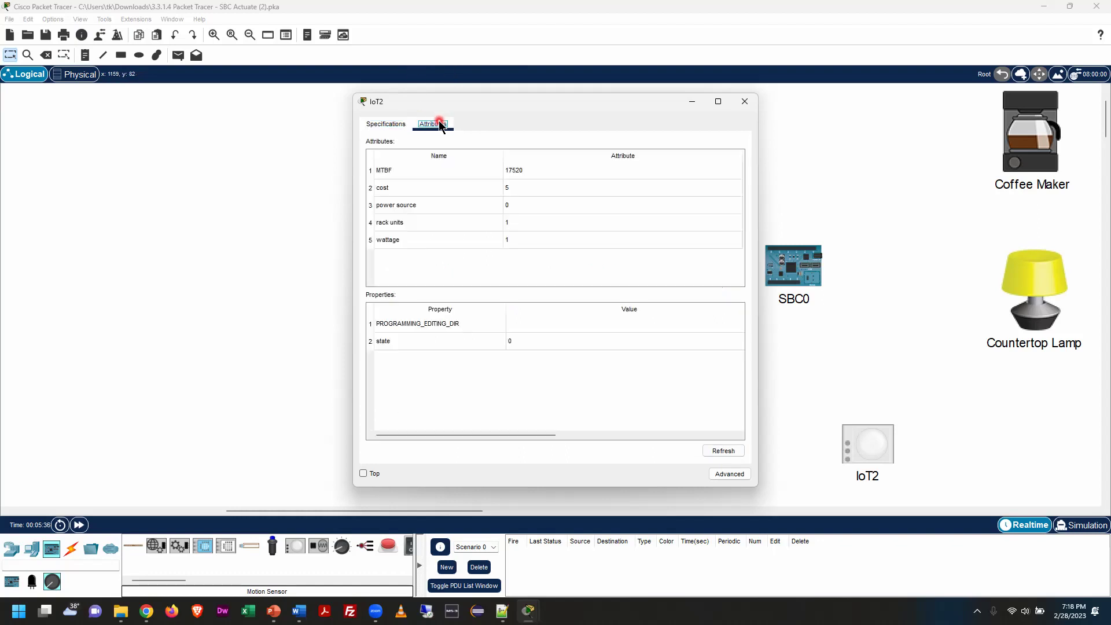
click(386, 124)
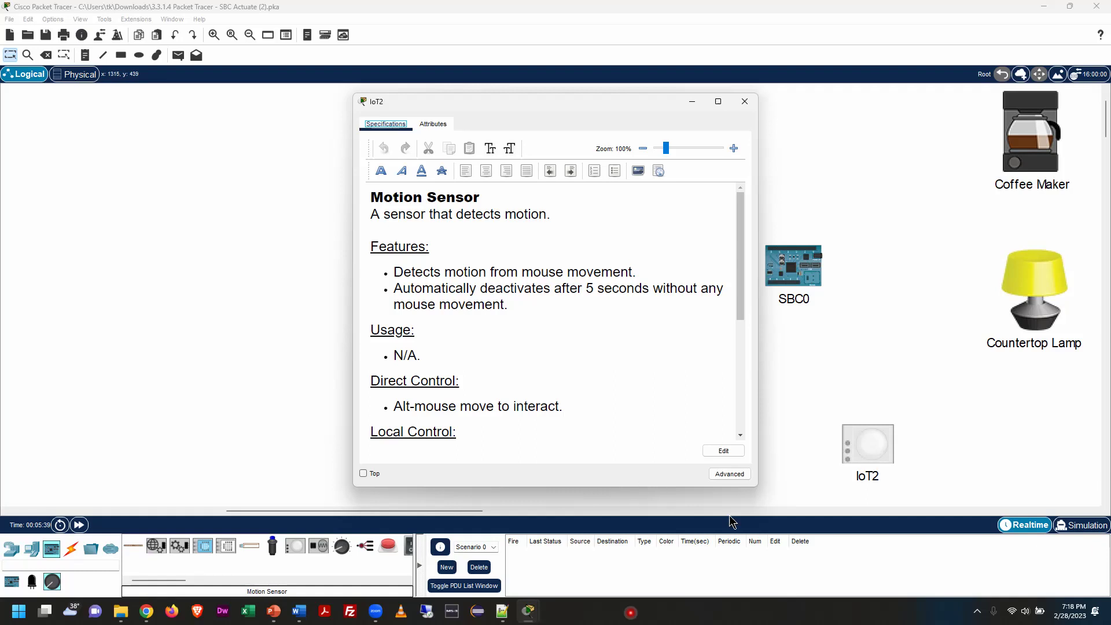
click(731, 474)
click(470, 124)
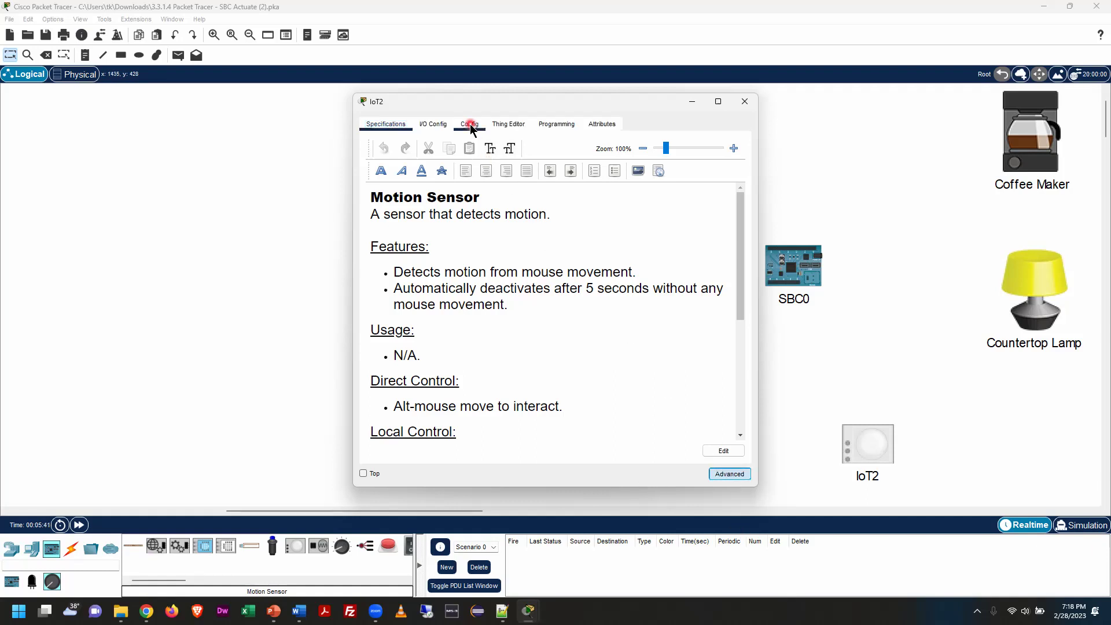
click(537, 211)
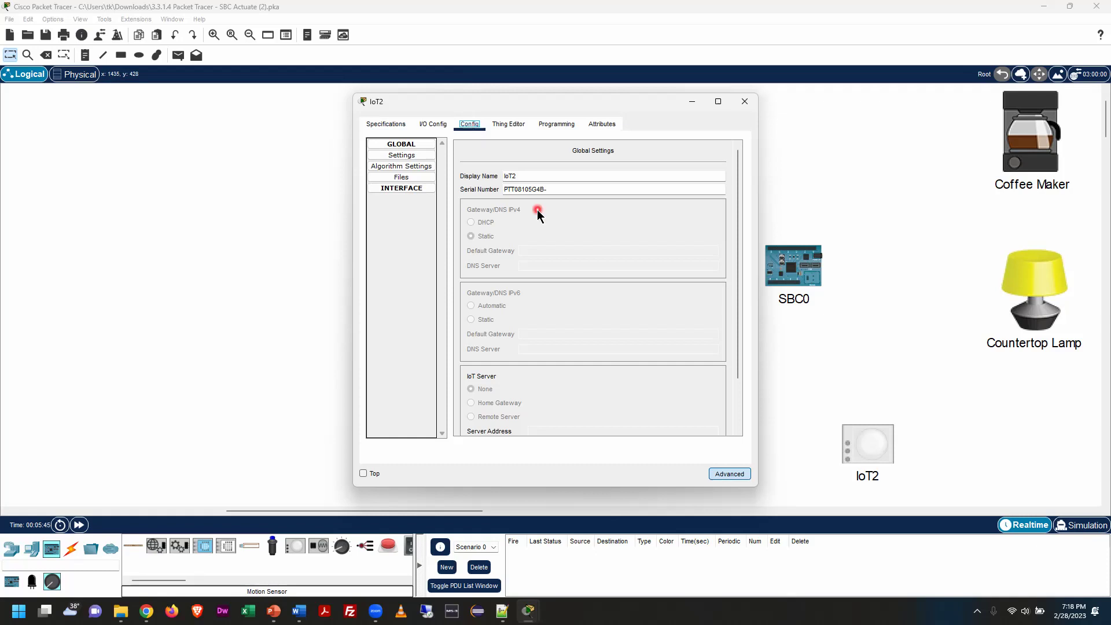
click(544, 178)
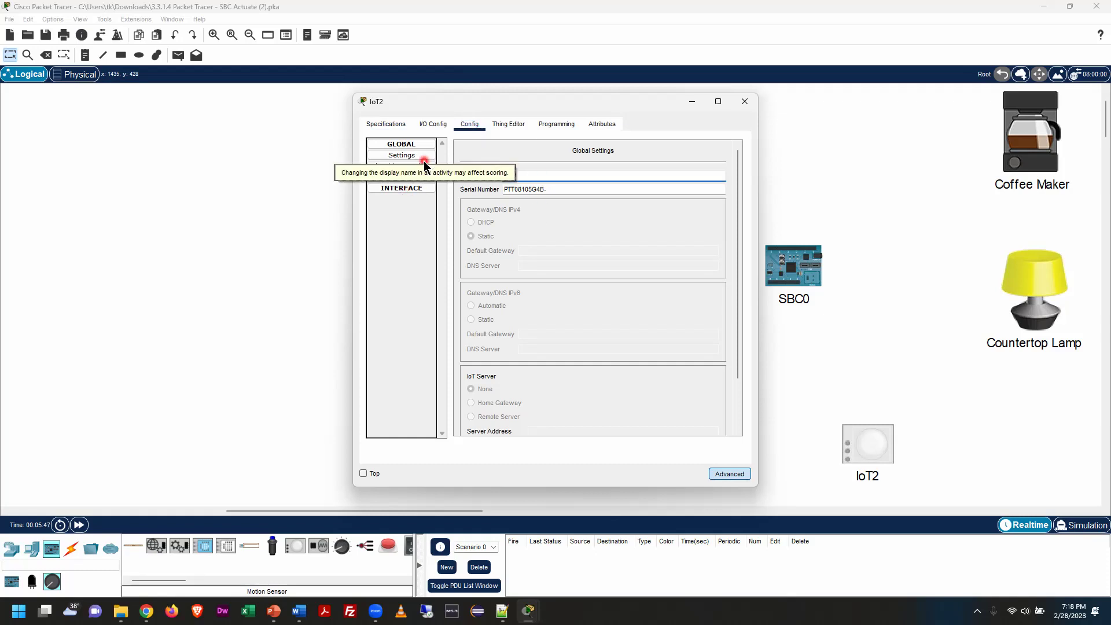
text(Motion Sensor)
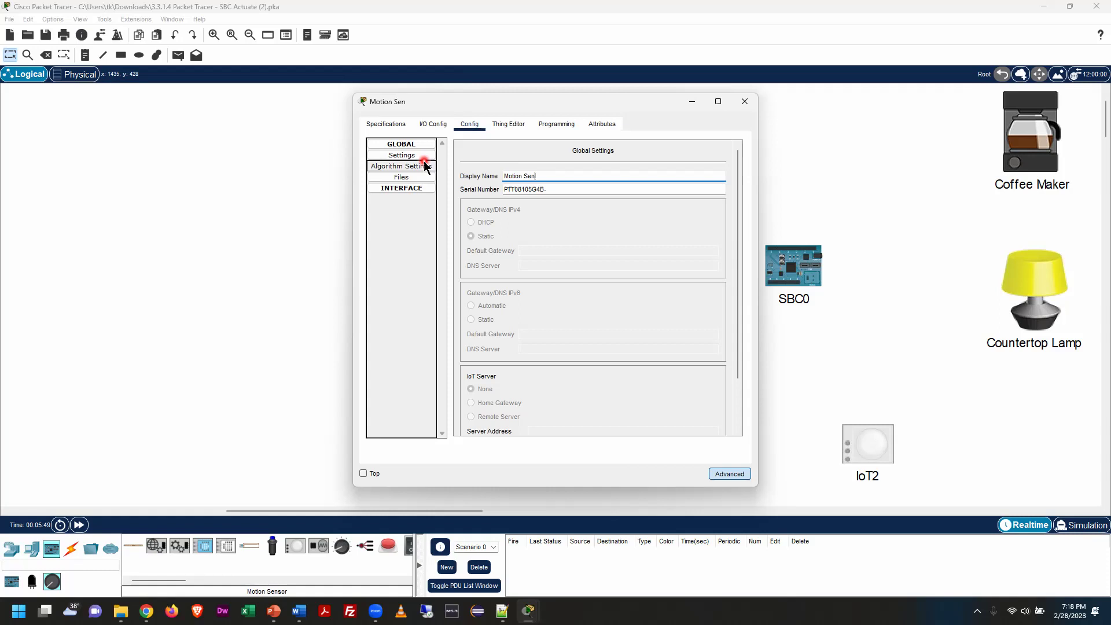
click(751, 105)
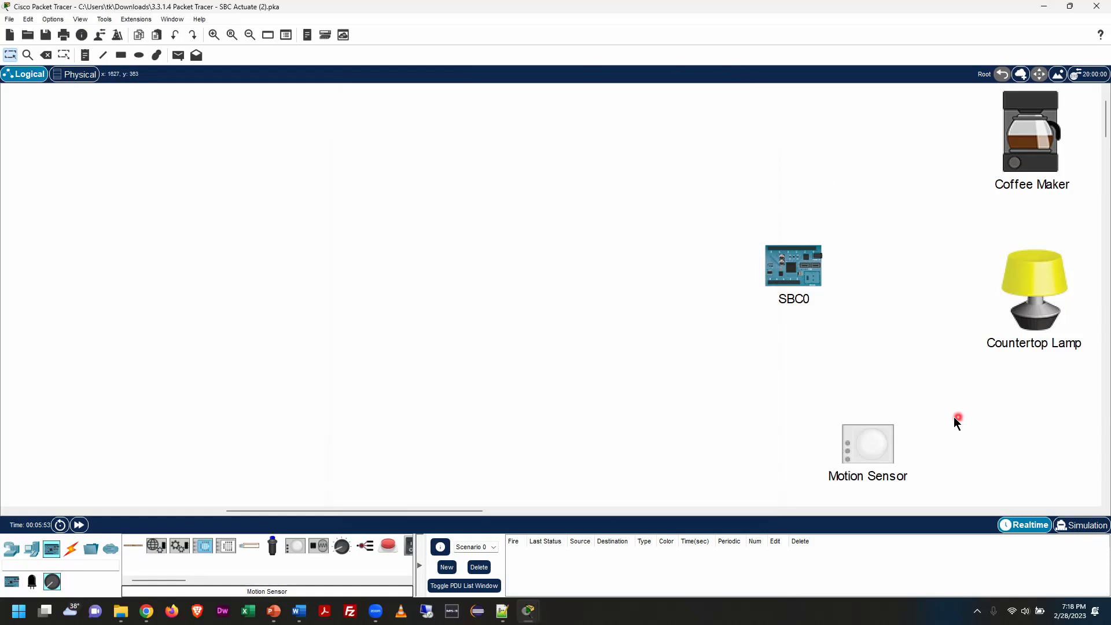
- Select the IoT Custom Cable from Connections and bring the Word worksheet forward
click(794, 256)
click(73, 549)
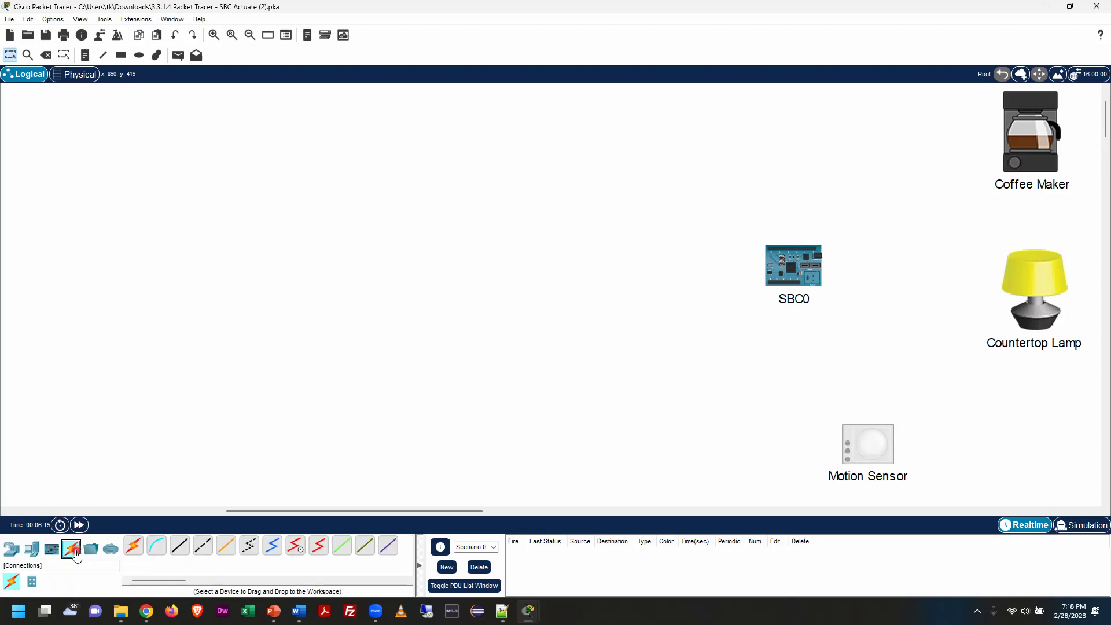
click(368, 551)
click(367, 551)
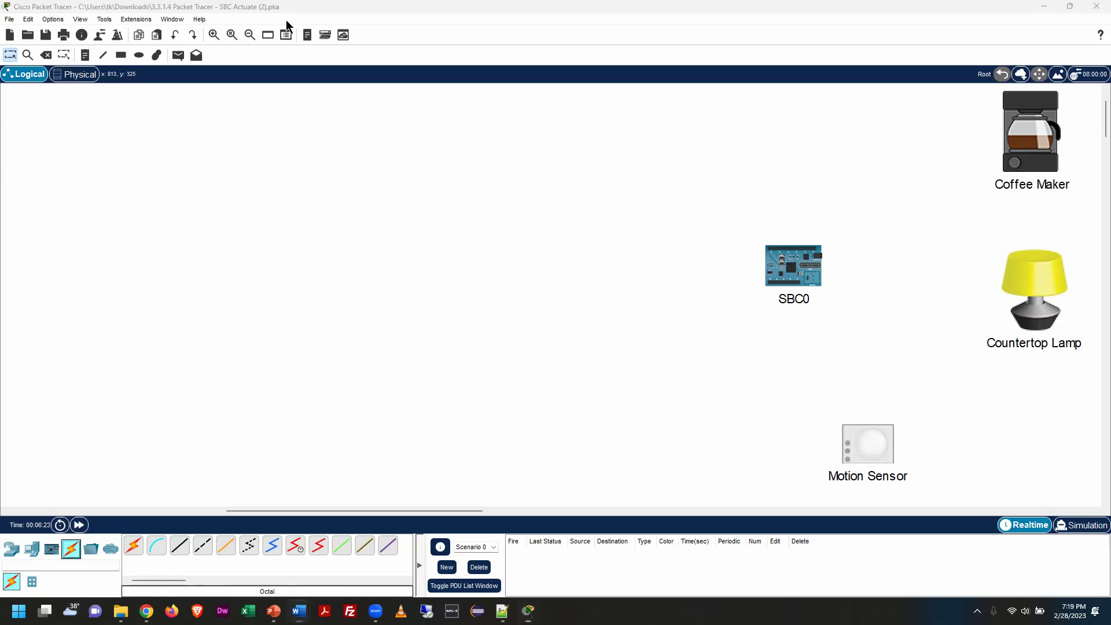
key(alt+Tab)
- Note the SBC ports (Coffee Maker D1, Lamp D2, Motion Sensor D9), then minimize Word
click(220, 195)
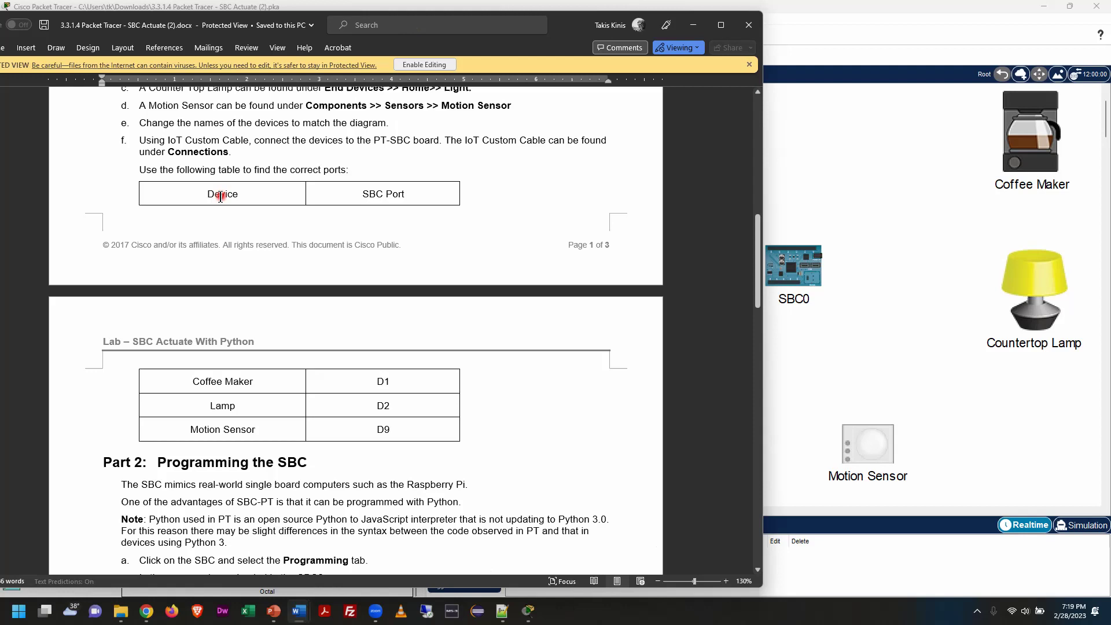
click(239, 341)
click(250, 437)
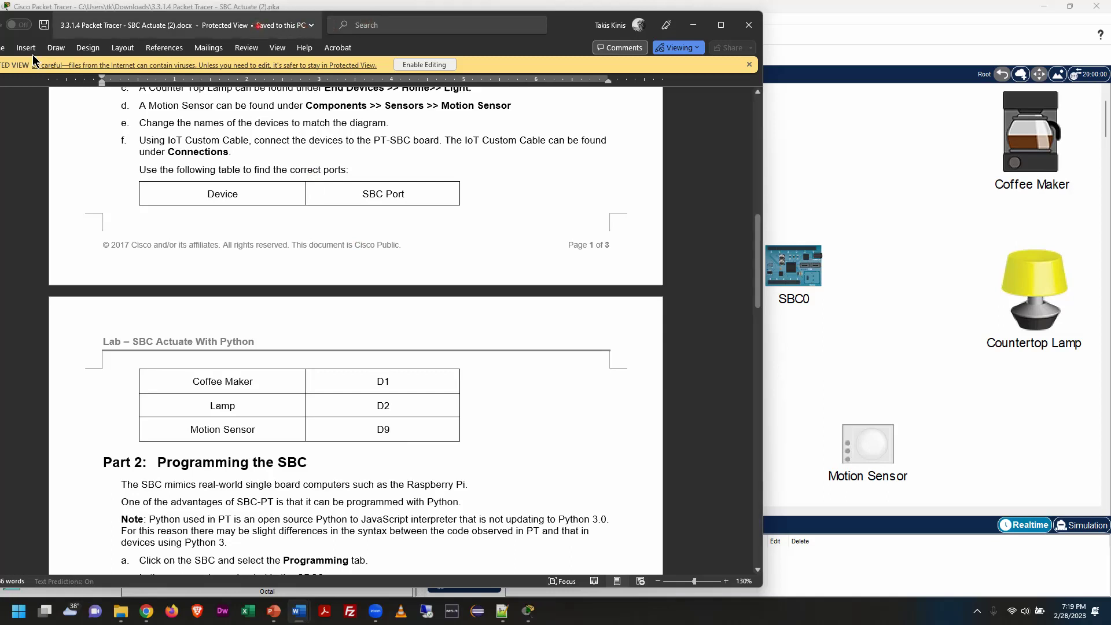
click(692, 25)
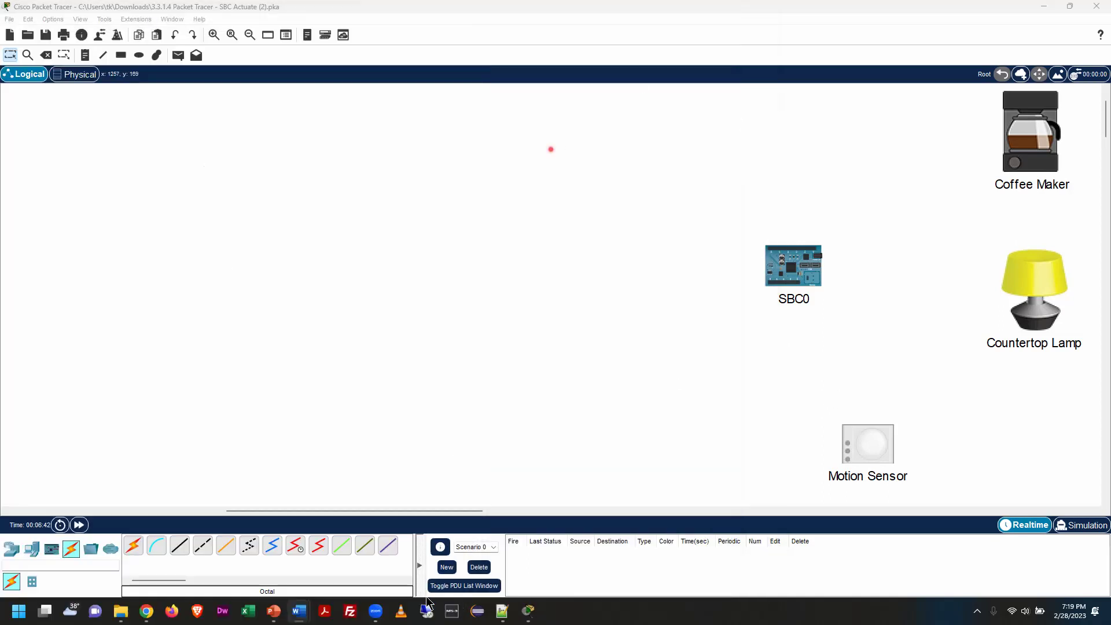
- Connect SBC0's D1 port to the Coffee Maker's D0 with an IoT custom cable
click(369, 552)
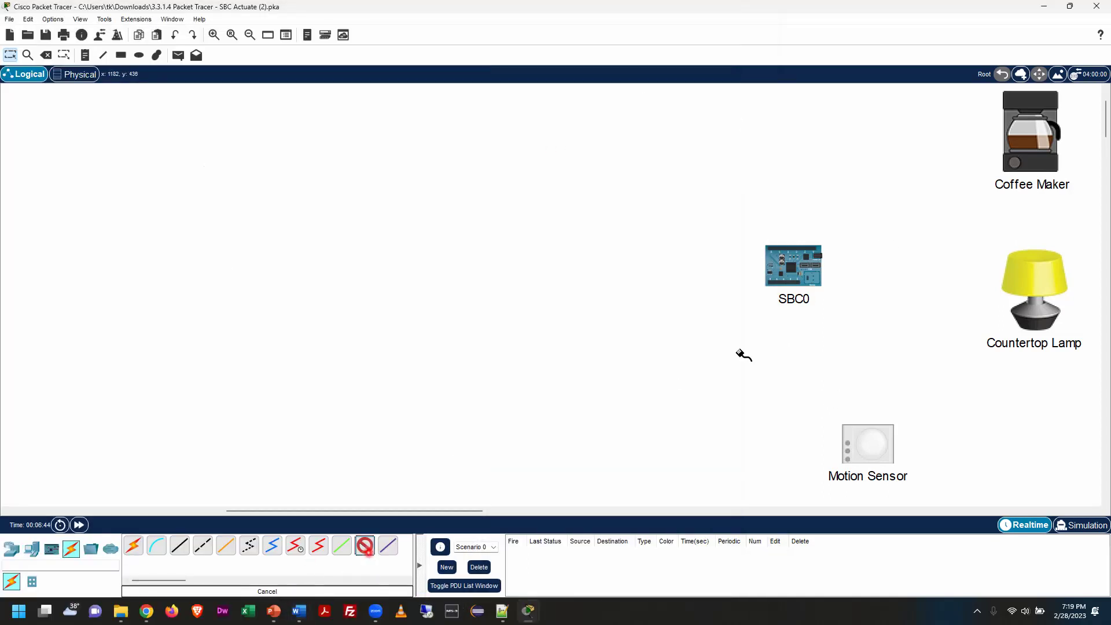
click(802, 264)
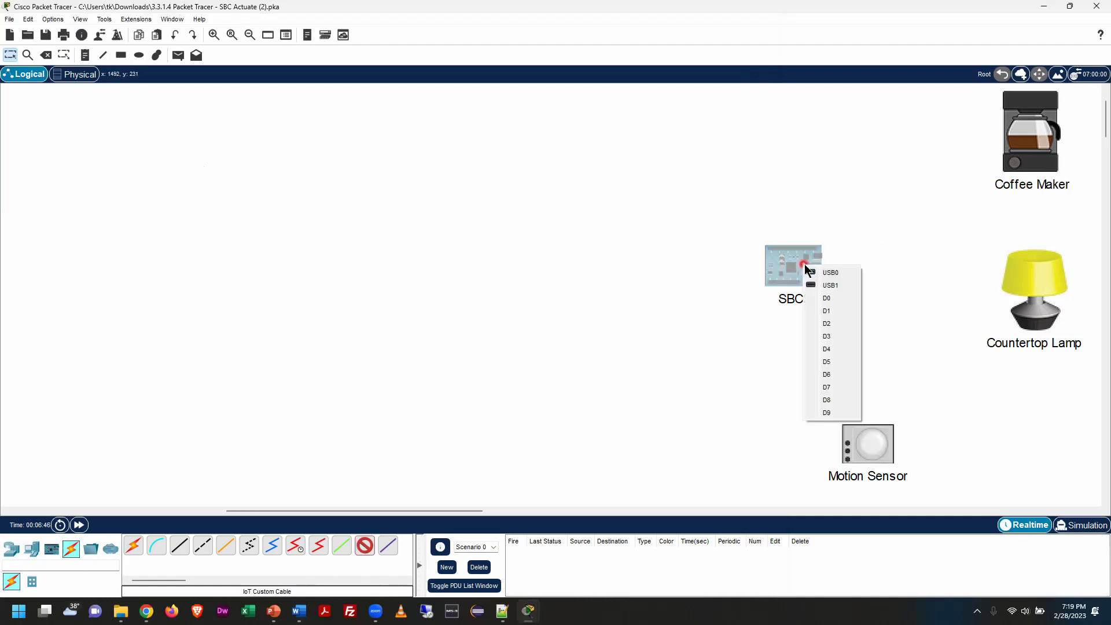
click(832, 313)
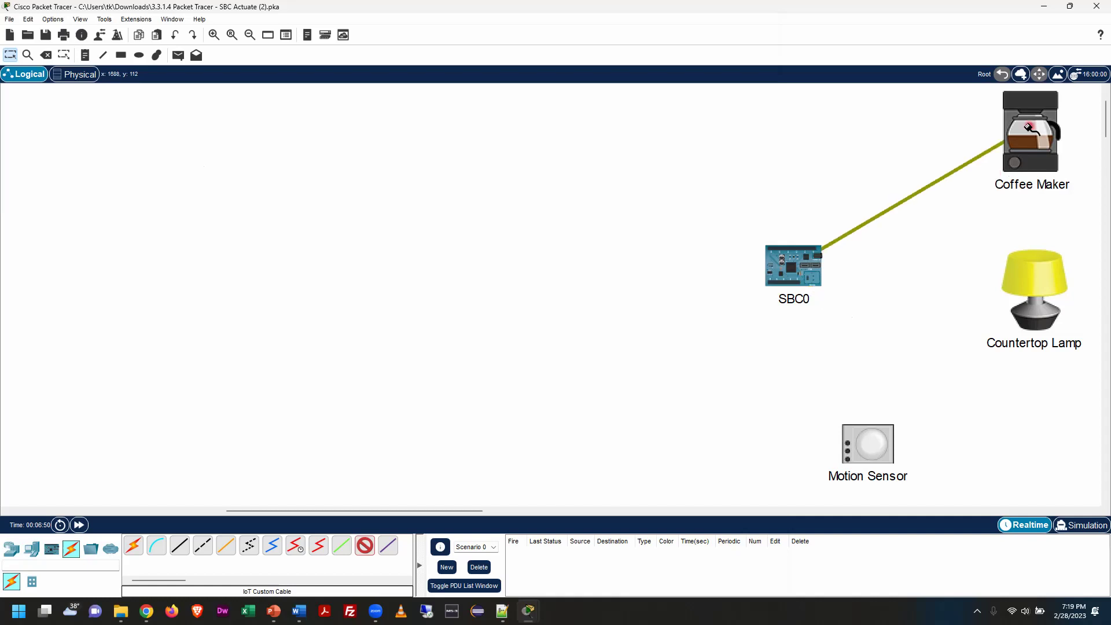
click(1027, 166)
click(1061, 137)
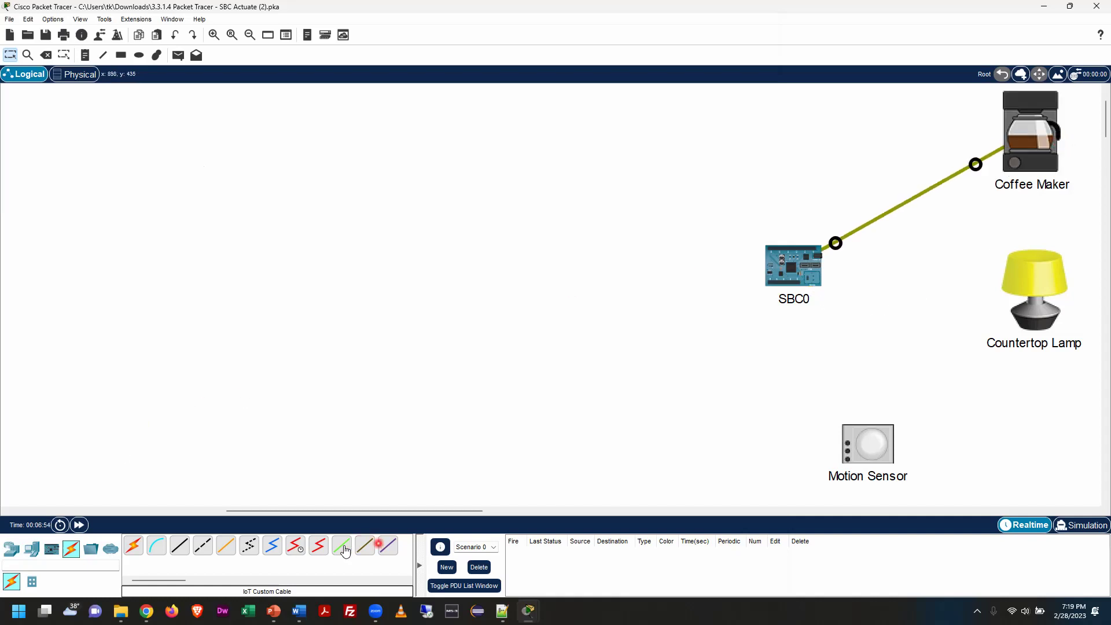
- Cable SBC0 D2 to the Countertop Lamp's D0 and SBC0 D9 to the Motion Sensor's D0
click(364, 545)
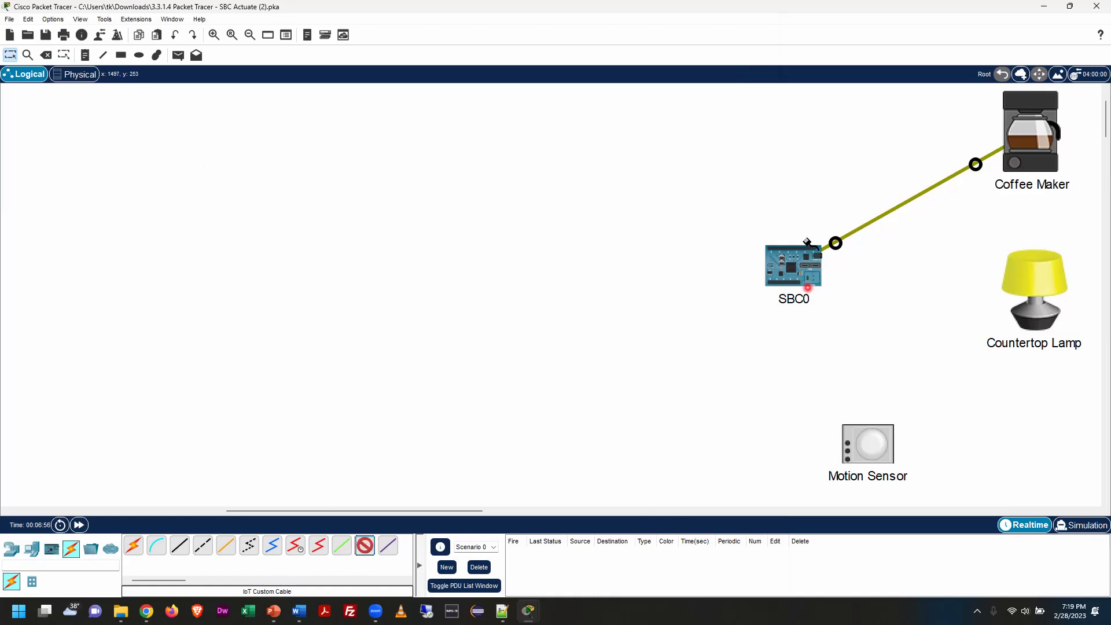
click(807, 270)
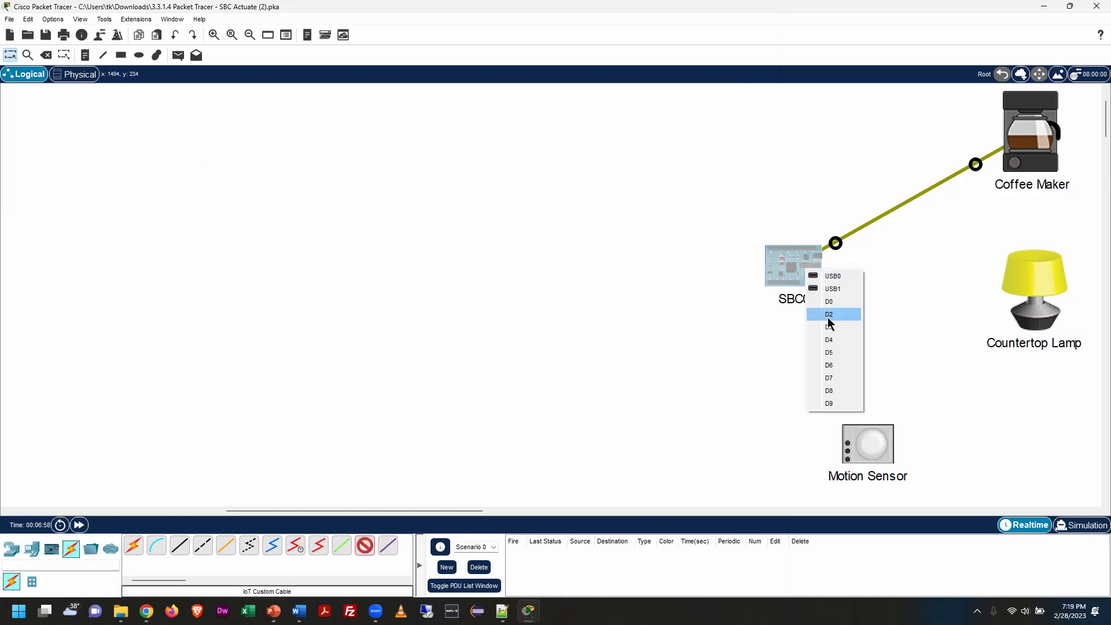
click(829, 316)
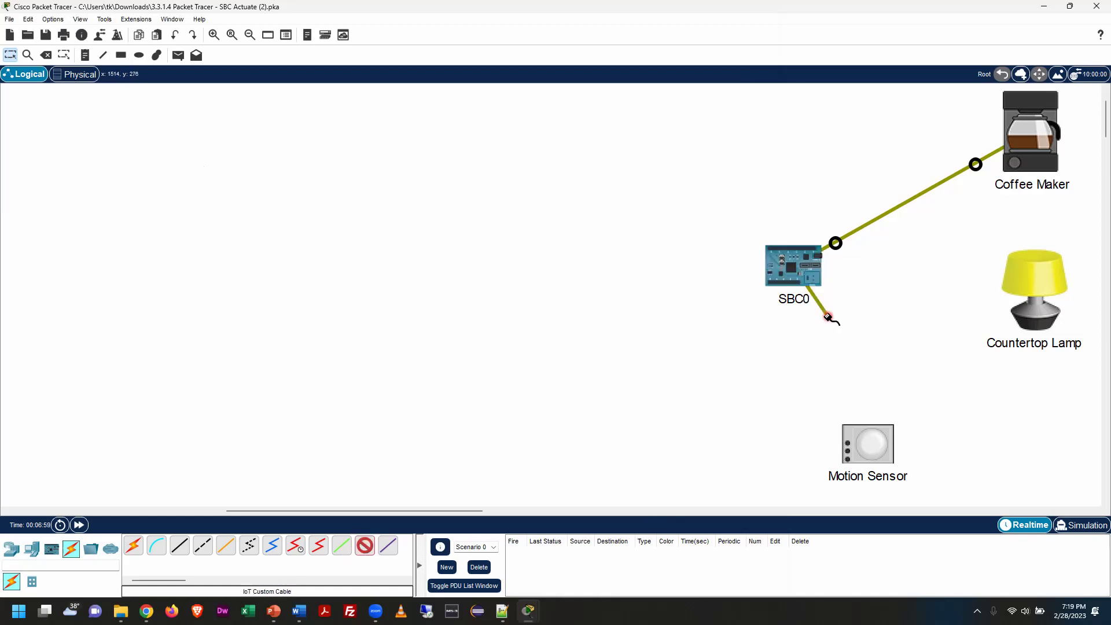
click(1043, 284)
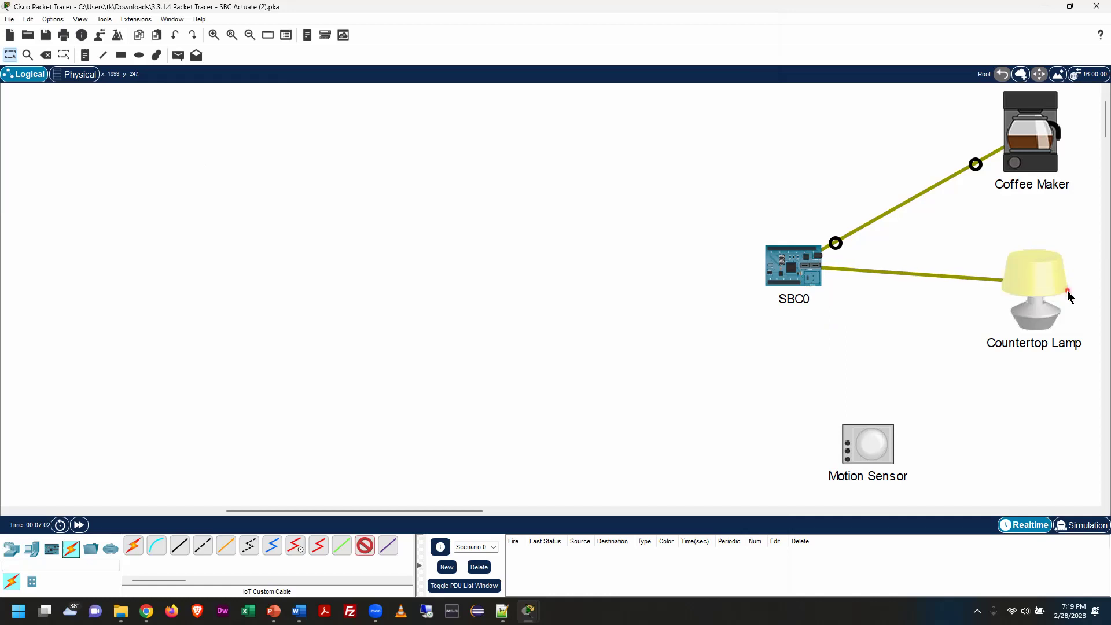
click(1067, 290)
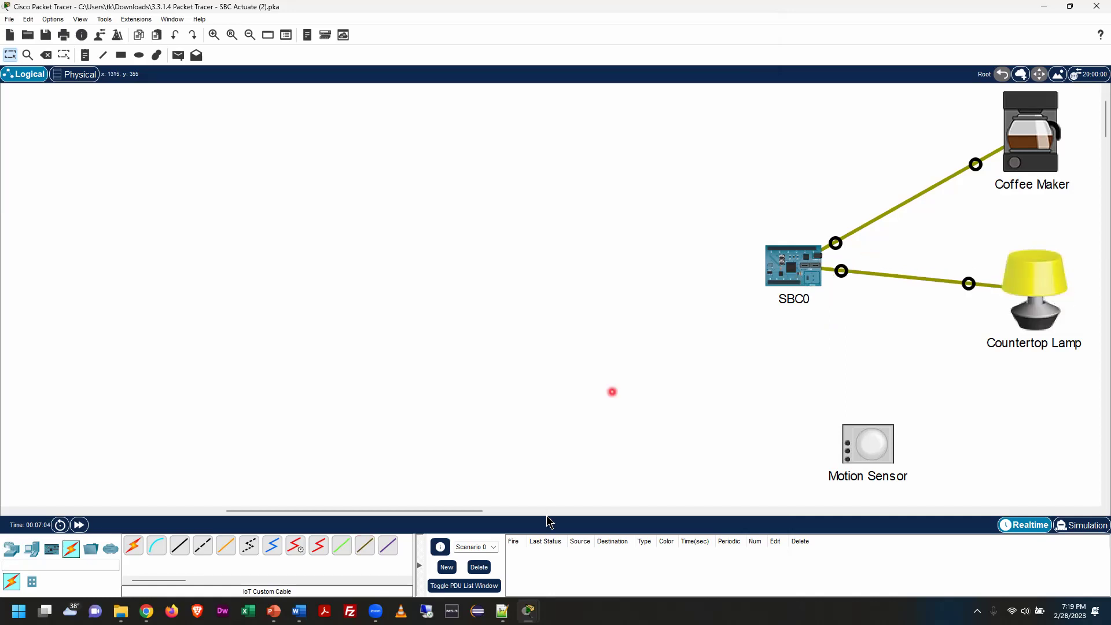
click(362, 546)
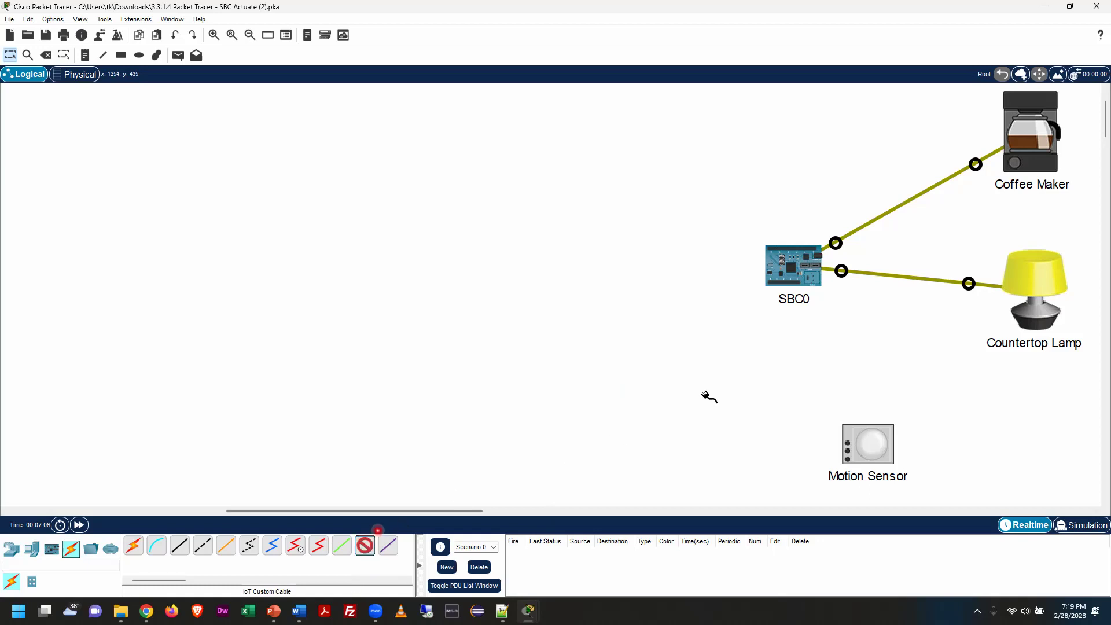
click(813, 270)
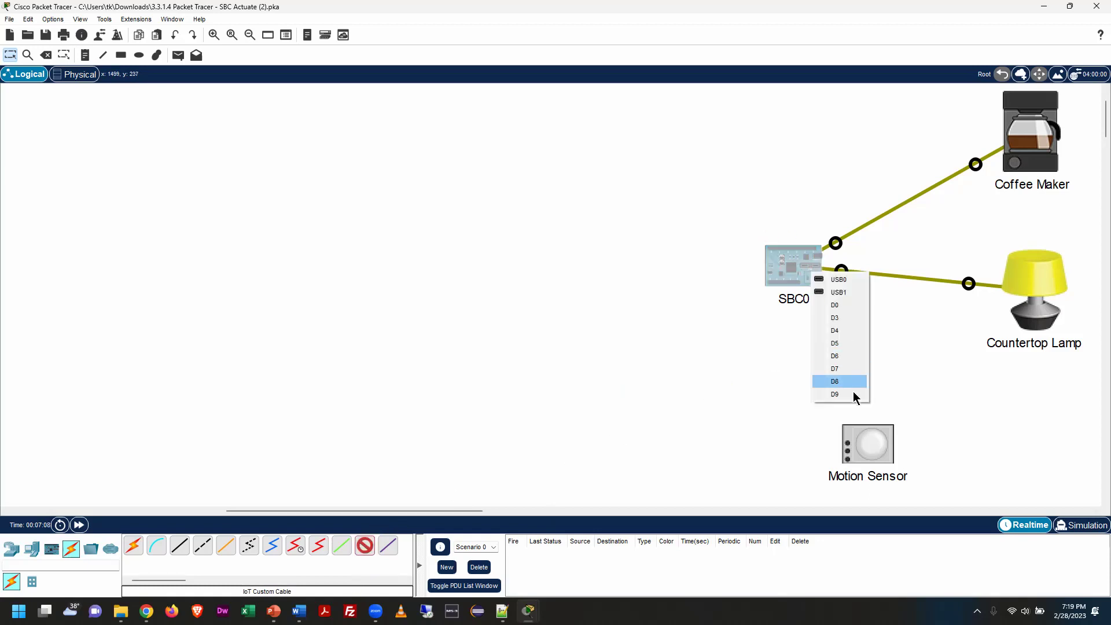
click(854, 395)
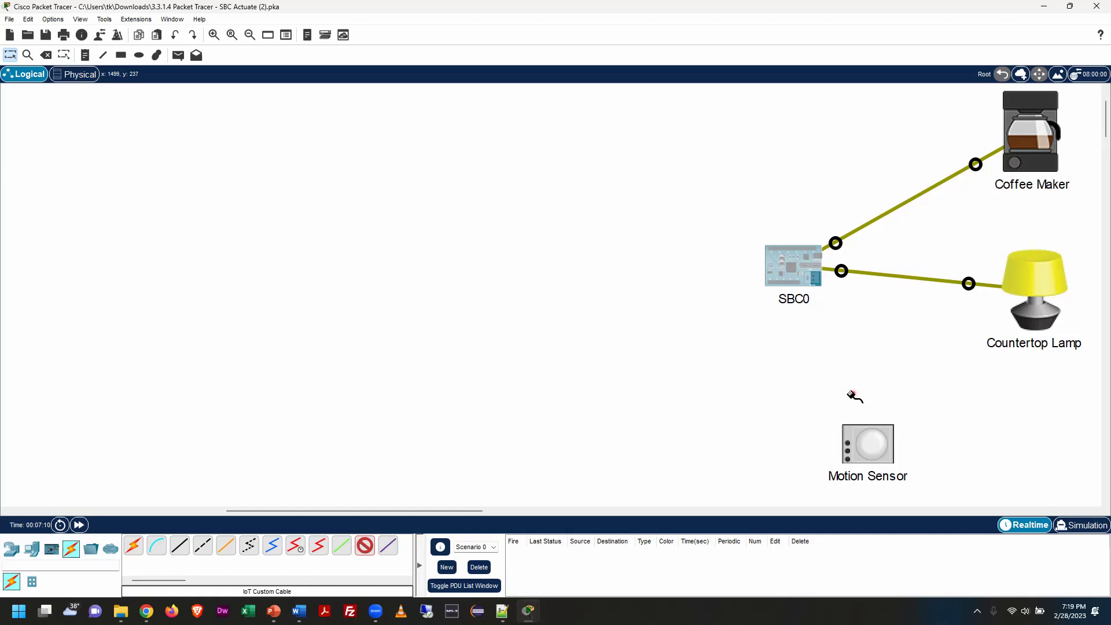
click(869, 444)
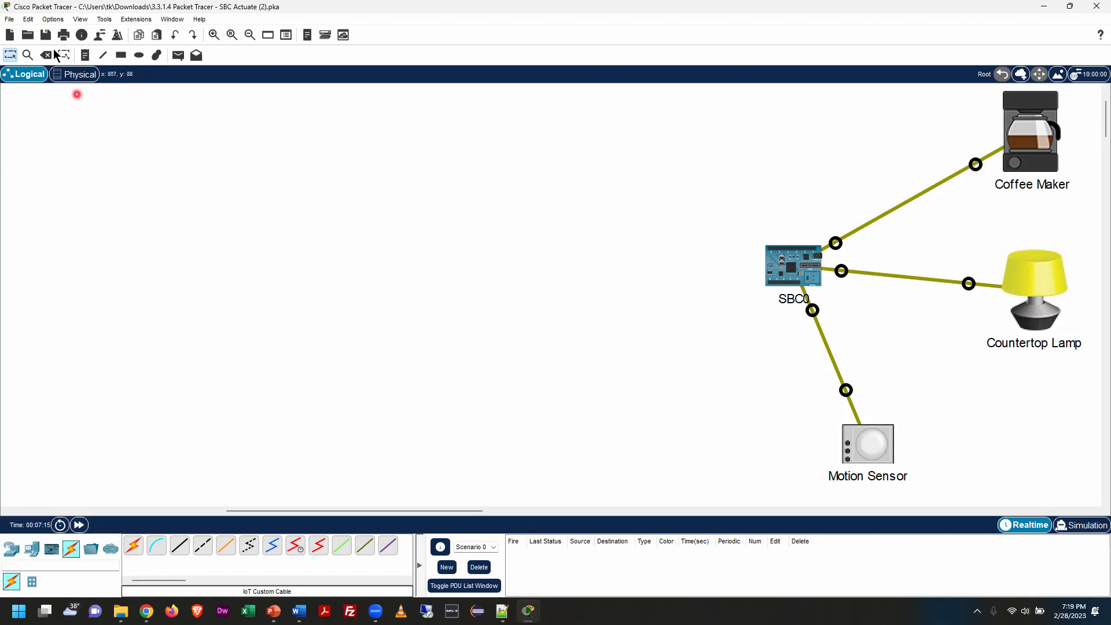
- Enable 'Always Show Port Labels in Logical Workspace' in Options > Preferences
click(53, 19)
click(71, 37)
click(324, 121)
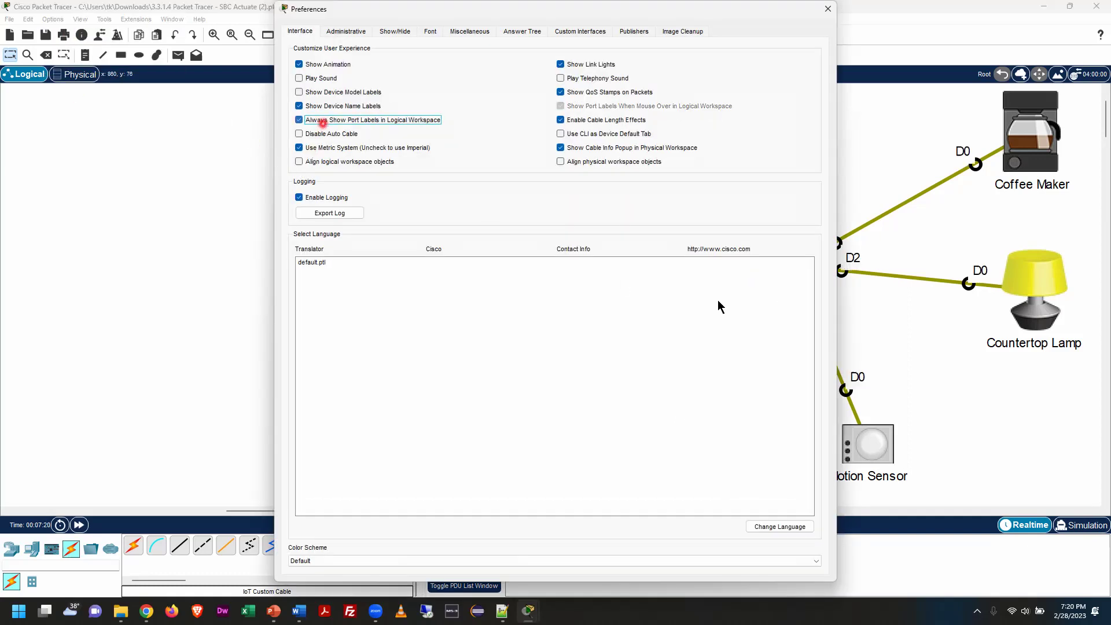
click(828, 8)
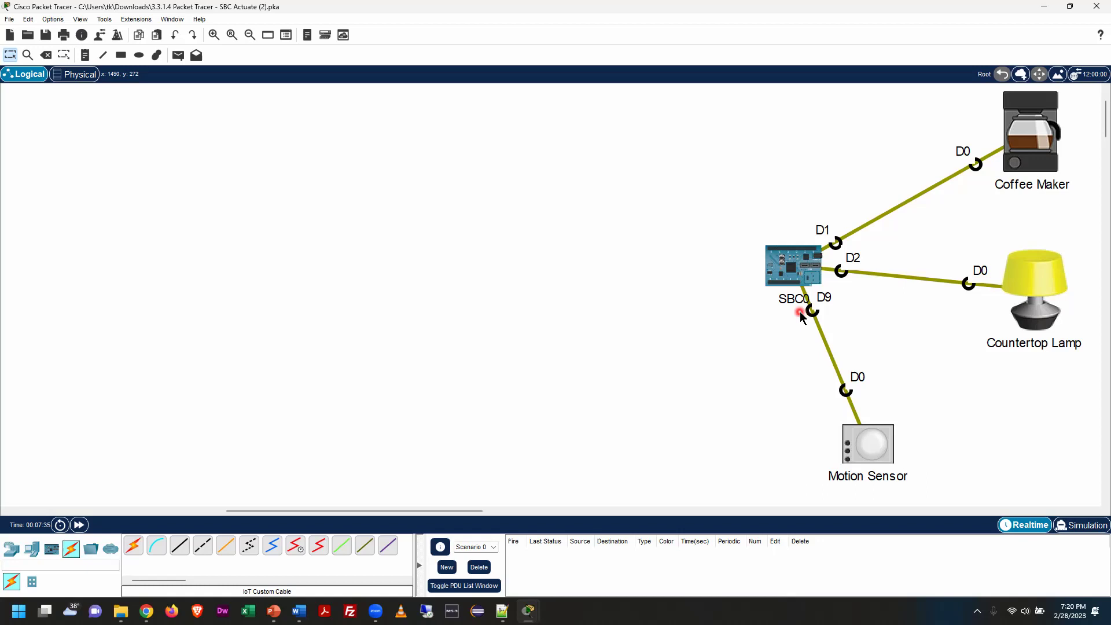
mouse_move(800, 312)
key(alt+Tab)
key(alt+Tab)
key(alt+Tab)
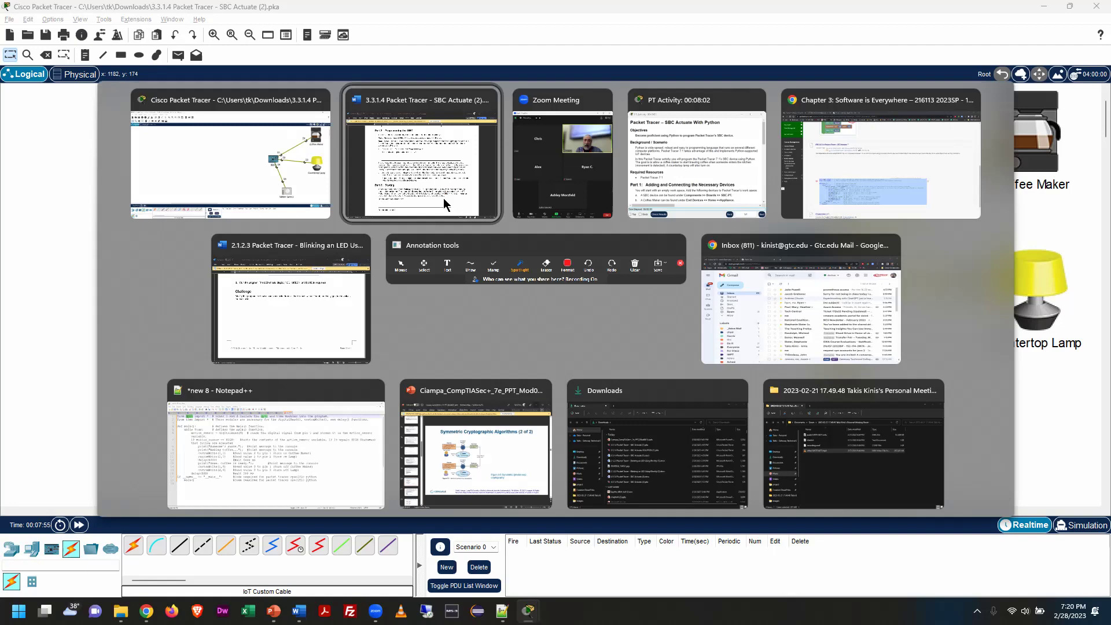
key(alt+Tab)
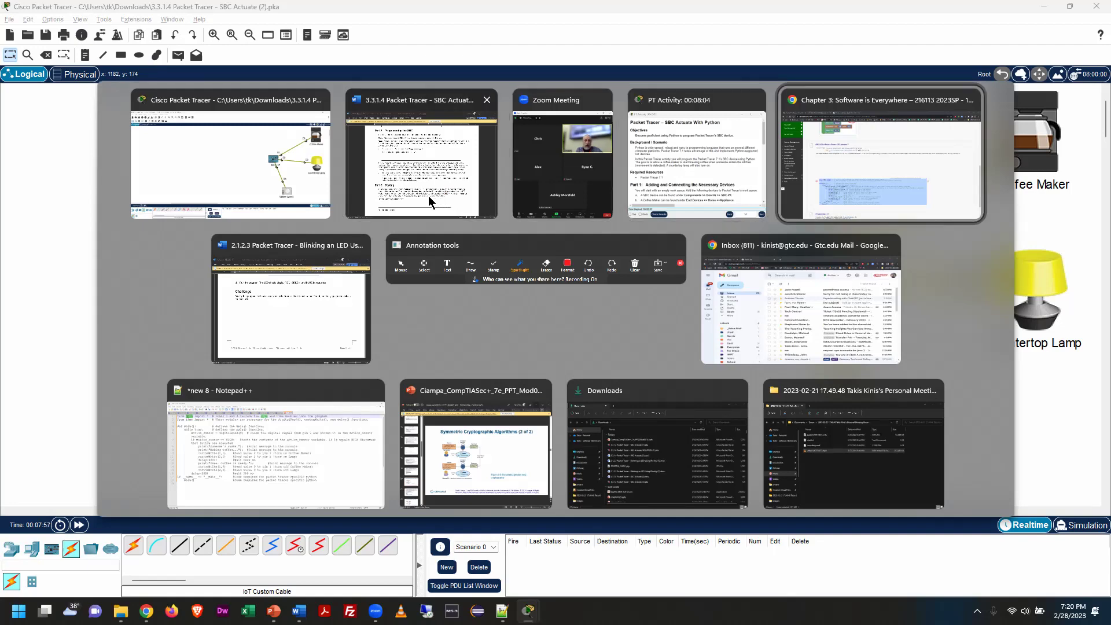
scroll(492, 313, down, 2)
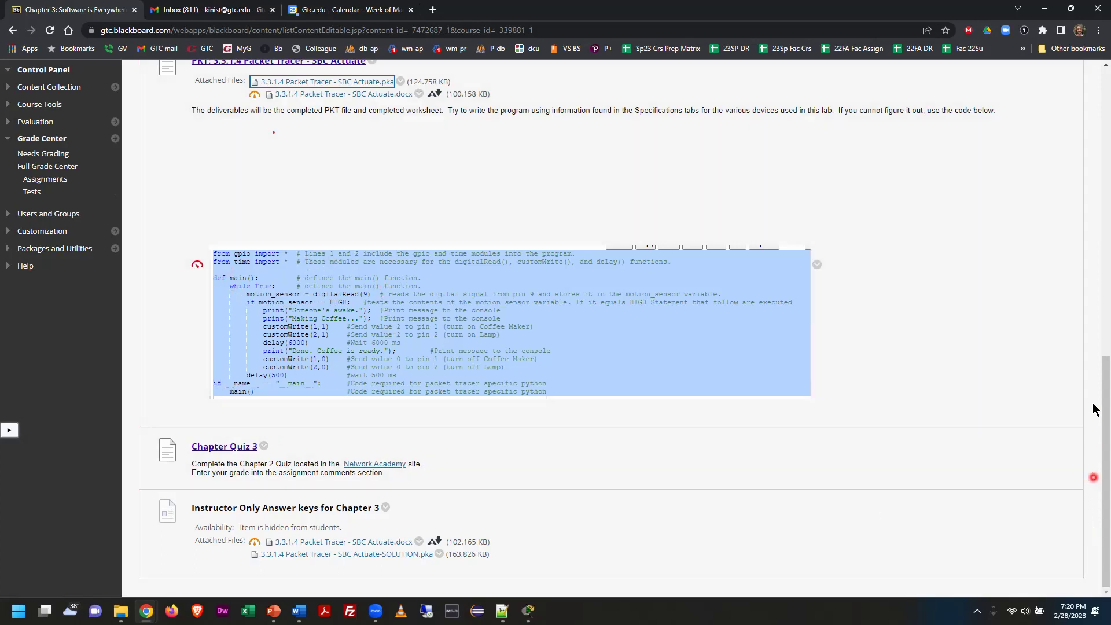
key(alt+Tab)
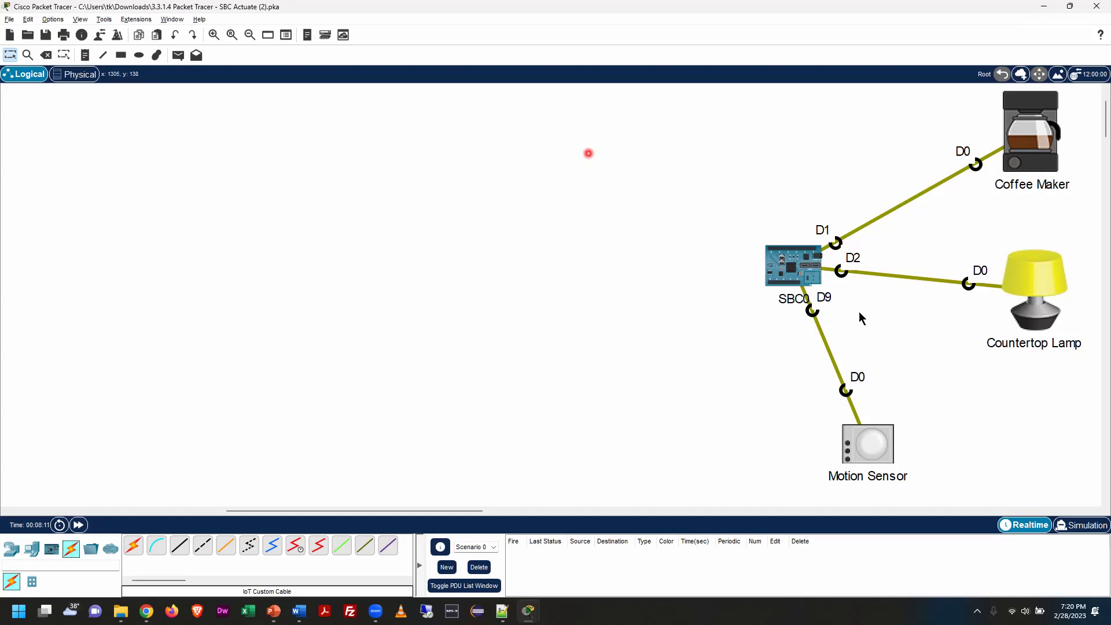
- Open SBC0's configuration window on its Programming tab
click(780, 267)
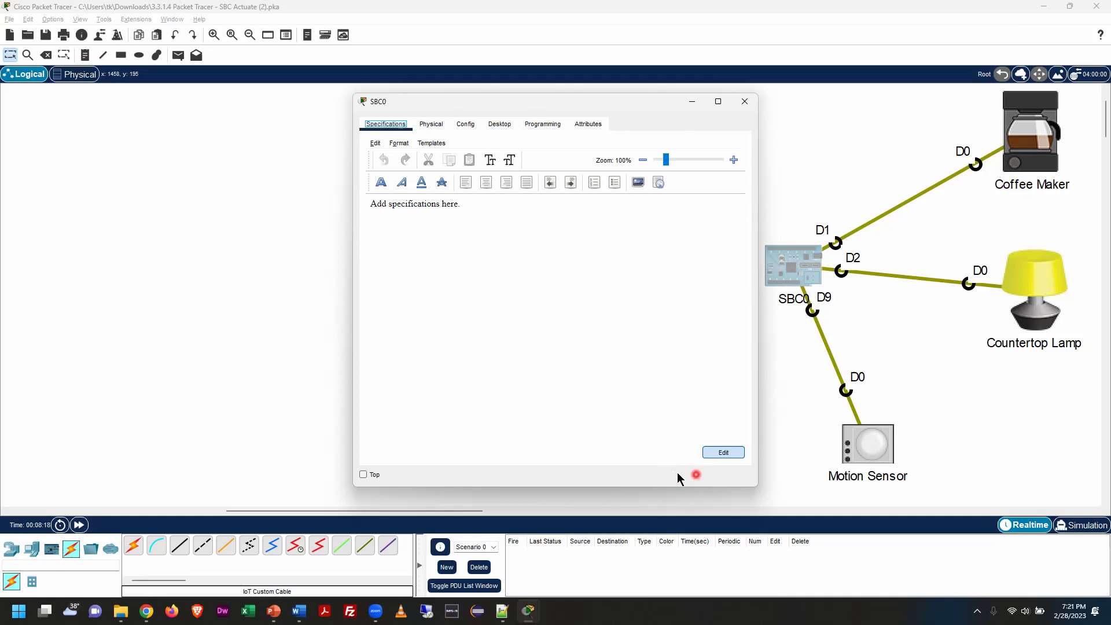
click(552, 123)
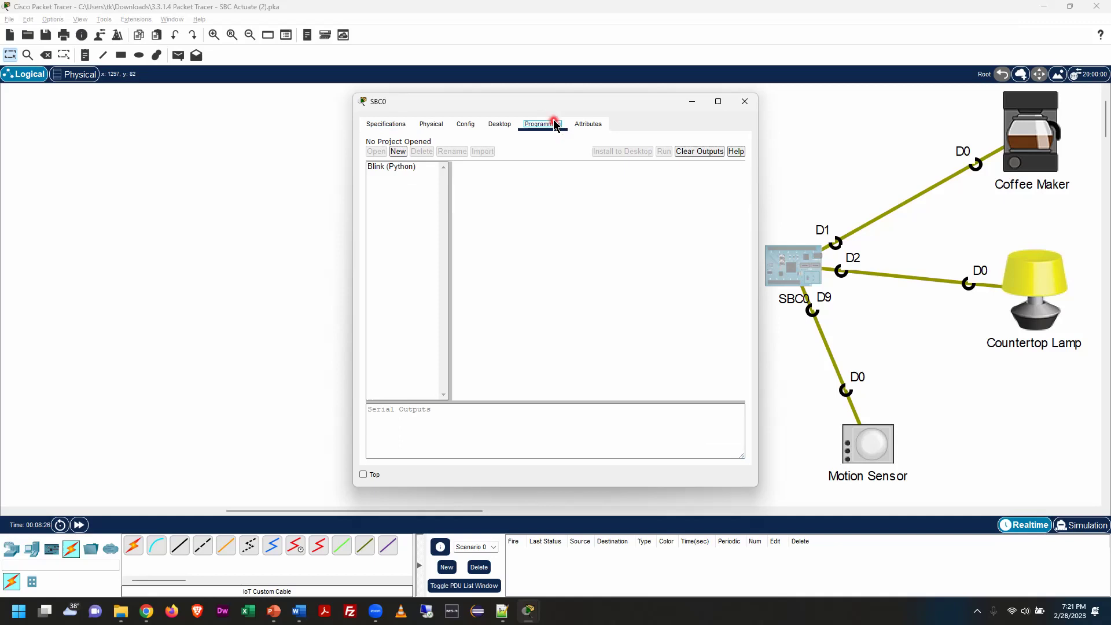
- Create project 'Wake Up' from the Empty - Python template and open its main.py
click(398, 153)
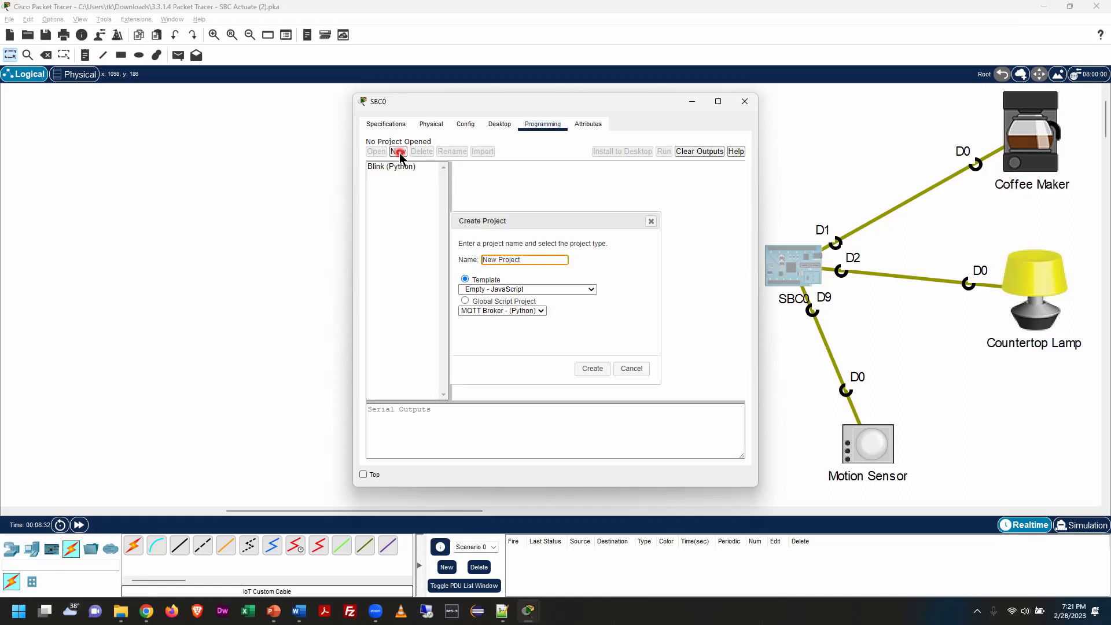
drag(560, 254, 421, 269)
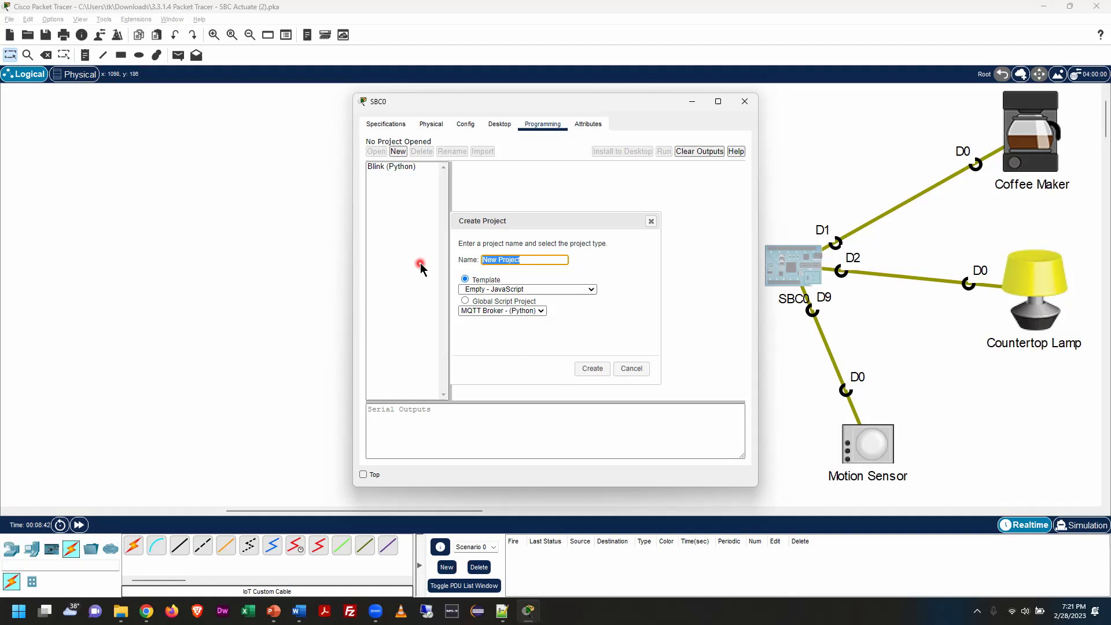
text(Wake Up)
key(BackSpace)
key(BackSpace)
key(BackSpace)
key(BackSpace)
key(BackSpace)
text(Wake)
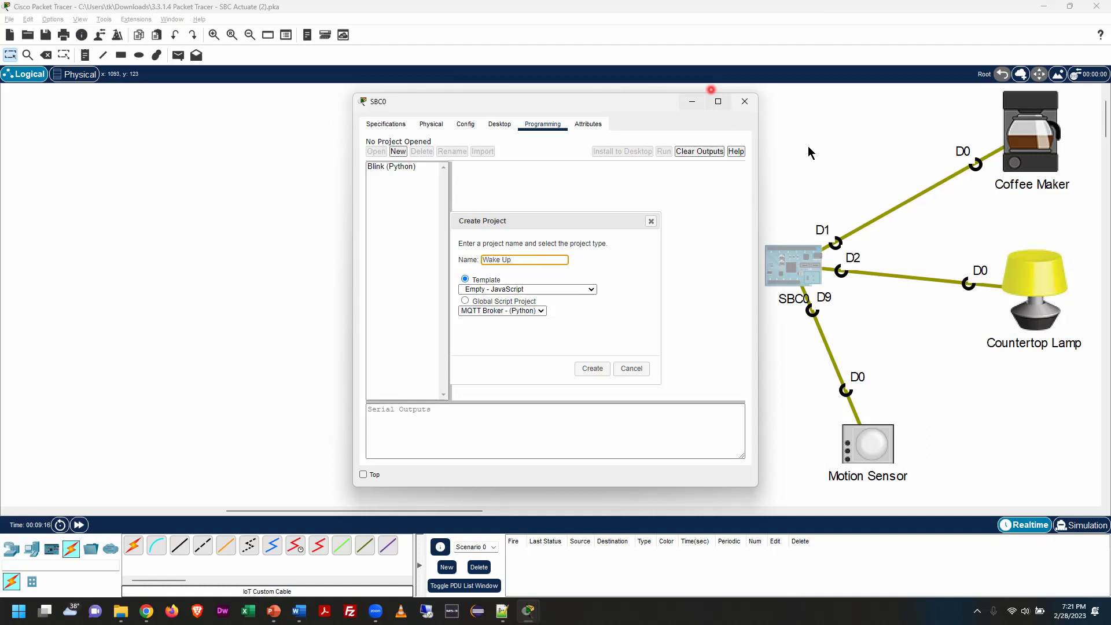
click(589, 290)
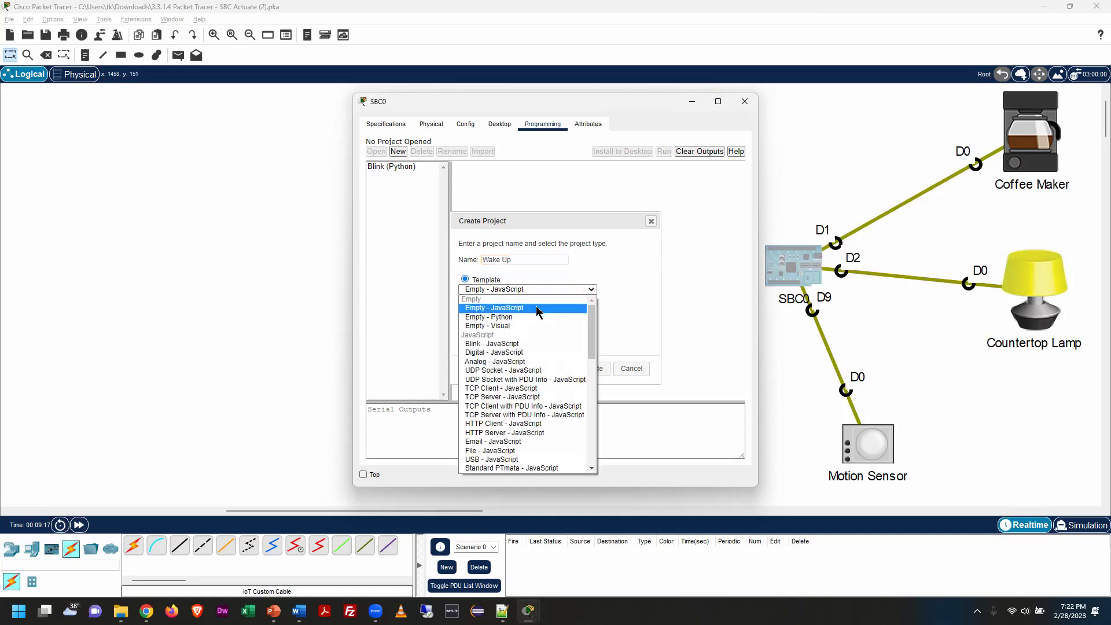
click(476, 318)
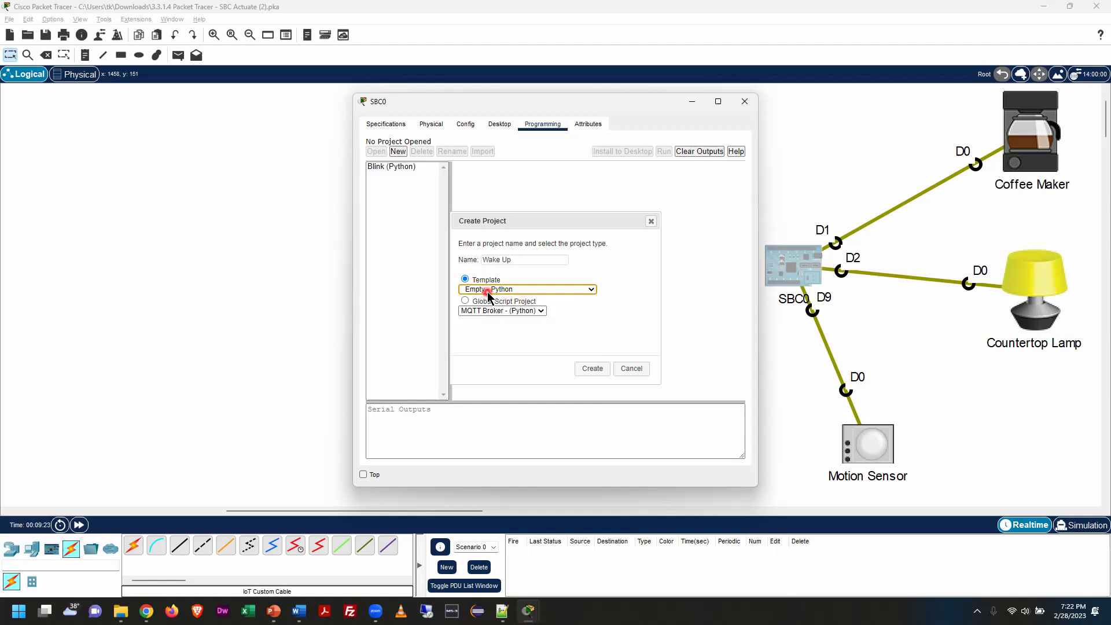
click(602, 369)
click(375, 177)
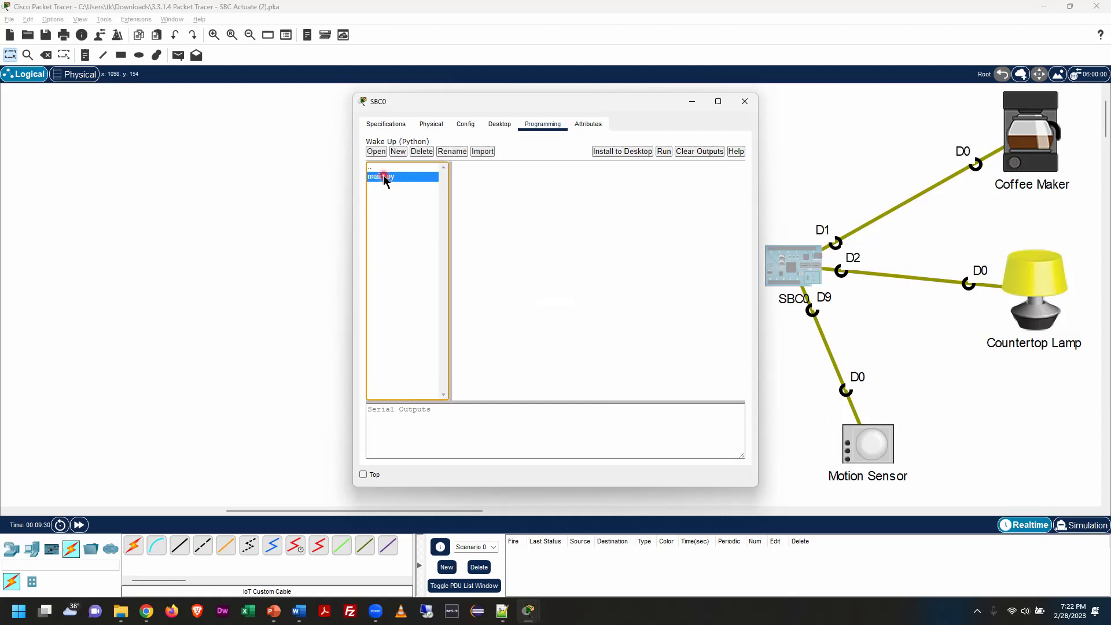
double_click(380, 177)
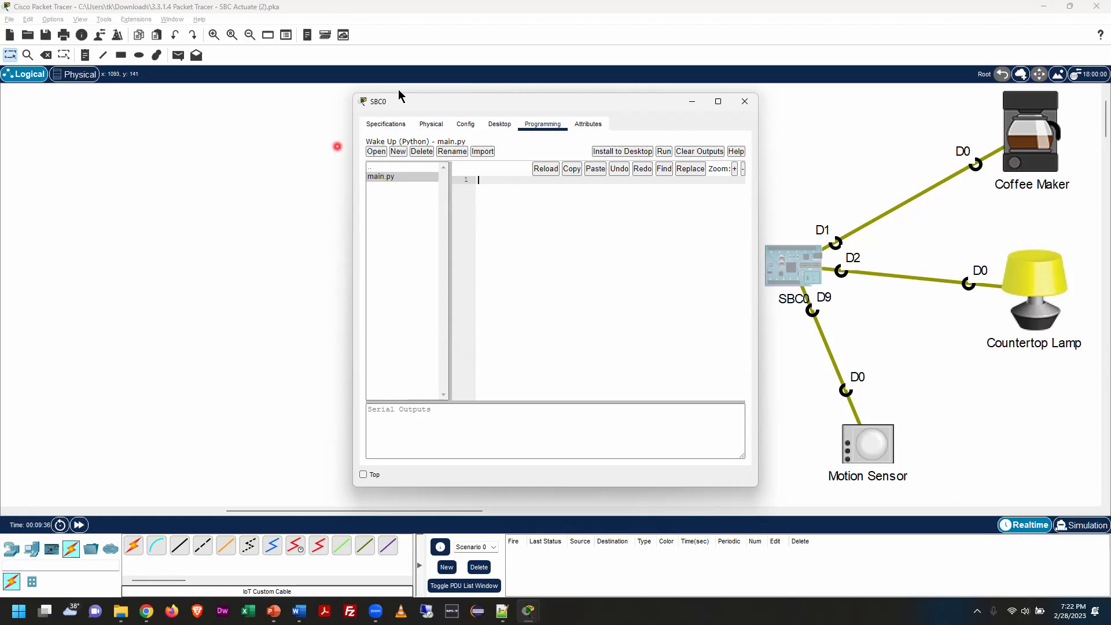
- Tile the SBC0 window on the left half and the Blackboard browser on the right
drag(460, 101, 158, 101)
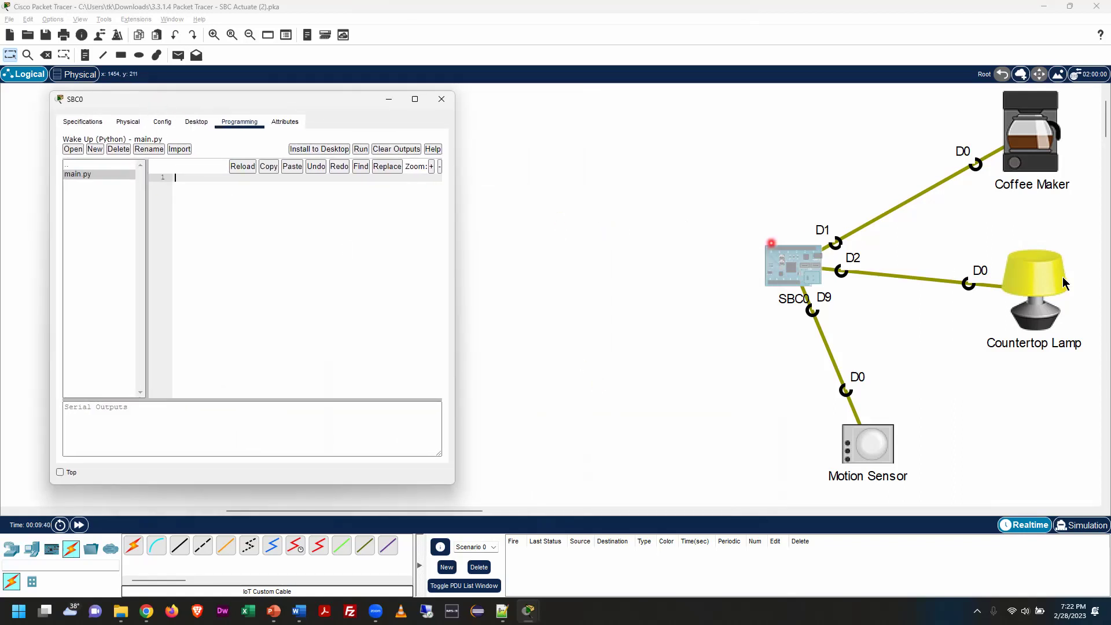
key(super+Tab)
key(Escape)
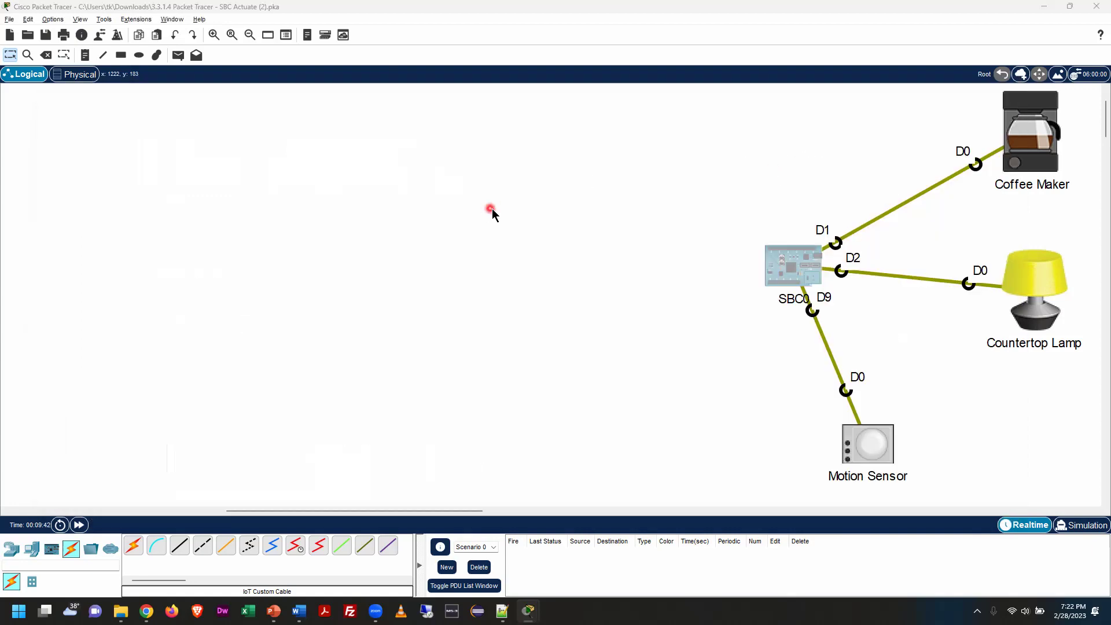
key(super+Tab)
click(611, 155)
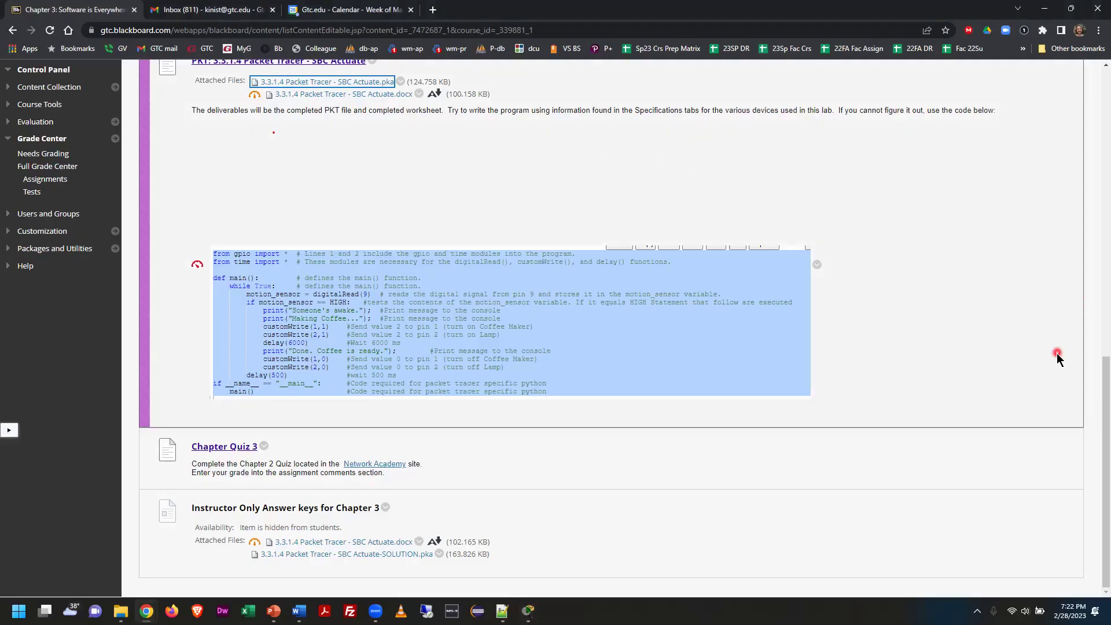
key(super+Tab)
key(Right)
key(Return)
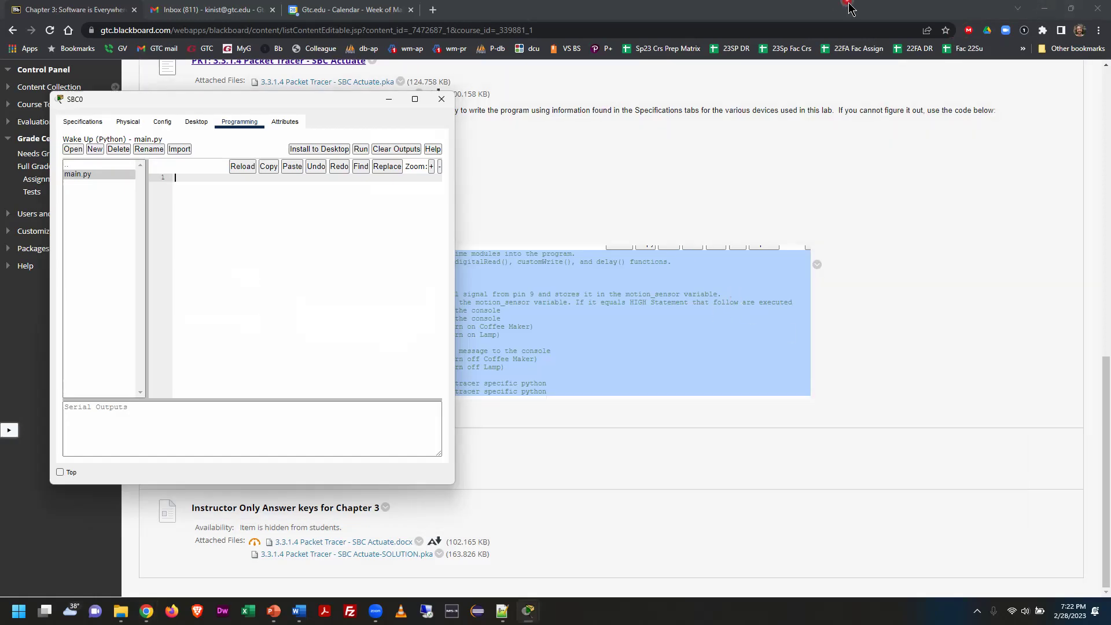
click(830, 7)
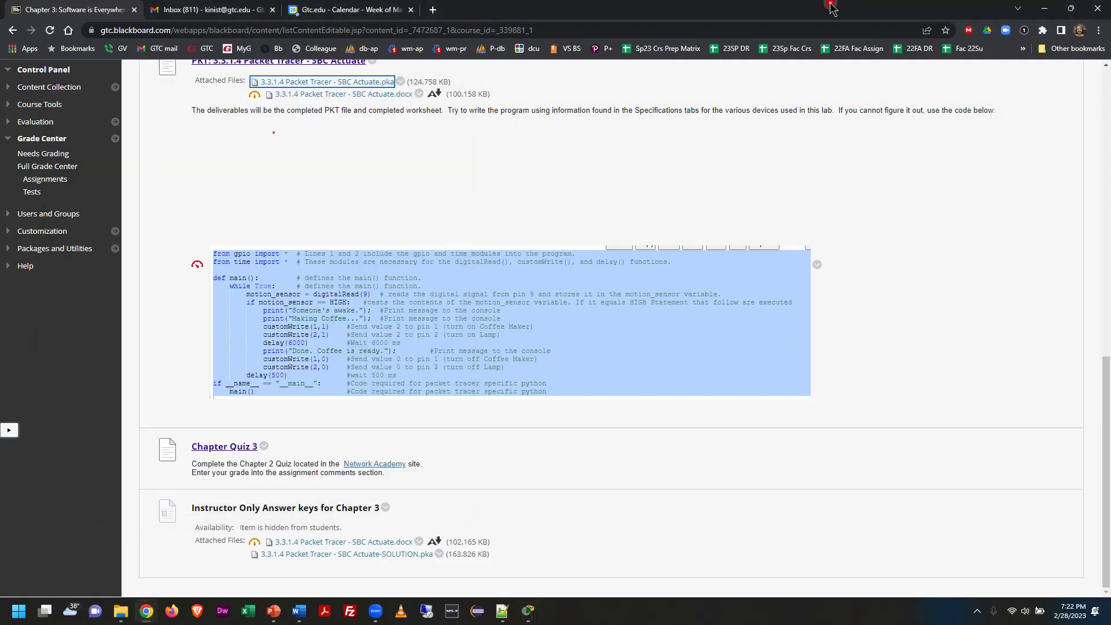
key(super+Right)
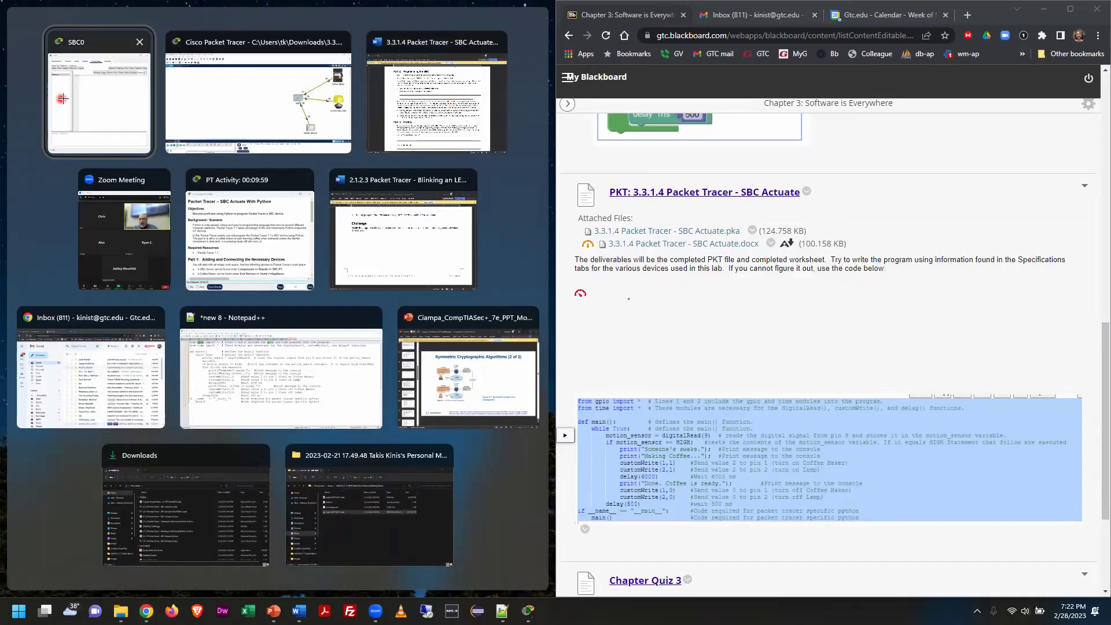
click(62, 99)
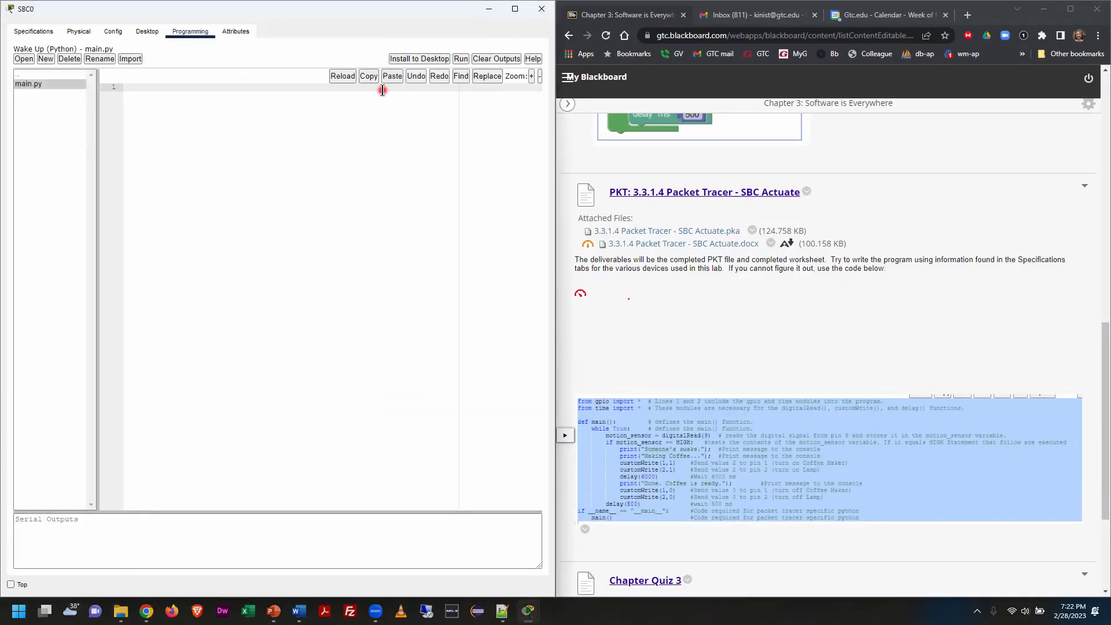
- Scroll and zoom the Chapter 3 page to show the solution code image
scroll(798, 439, down, 3)
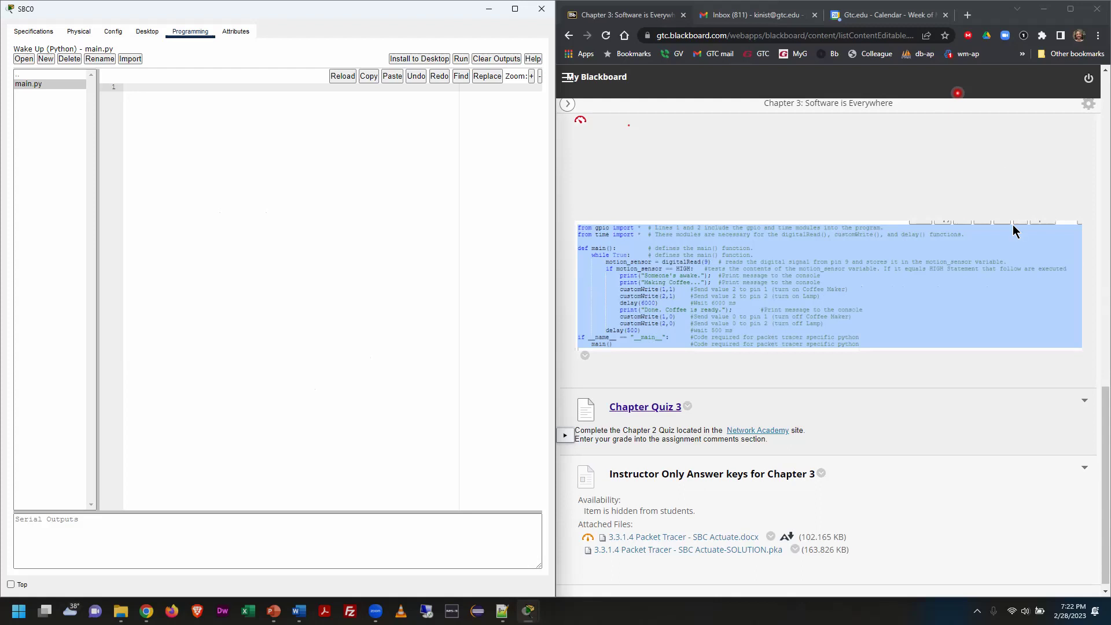
click(1011, 225)
ctrl+scroll(1017, 241, up, 4)
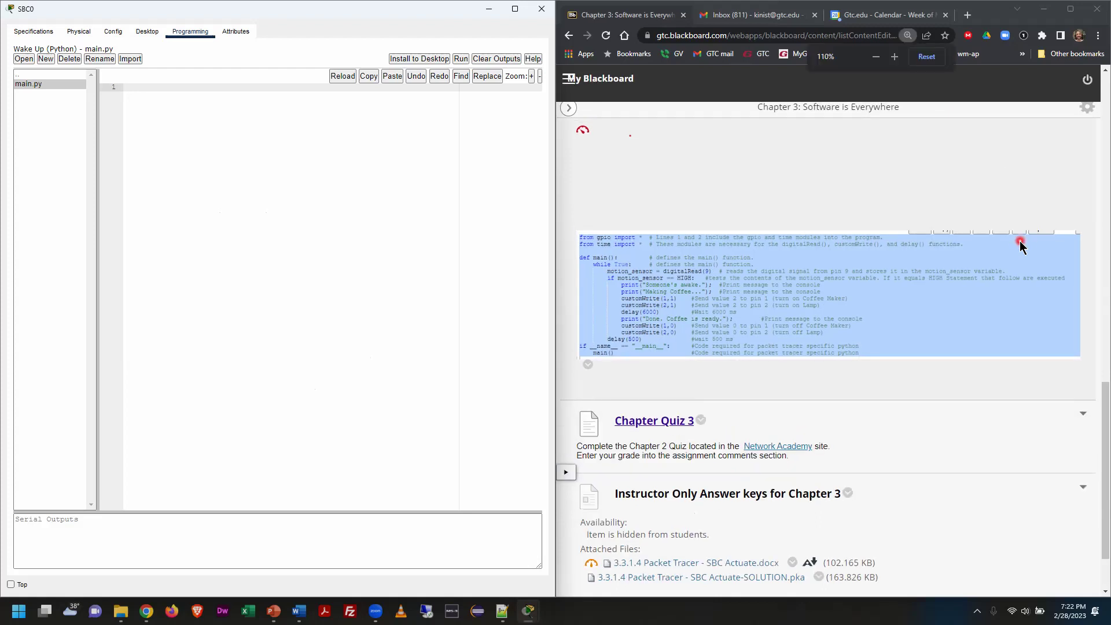
scroll(1011, 300, down, 10)
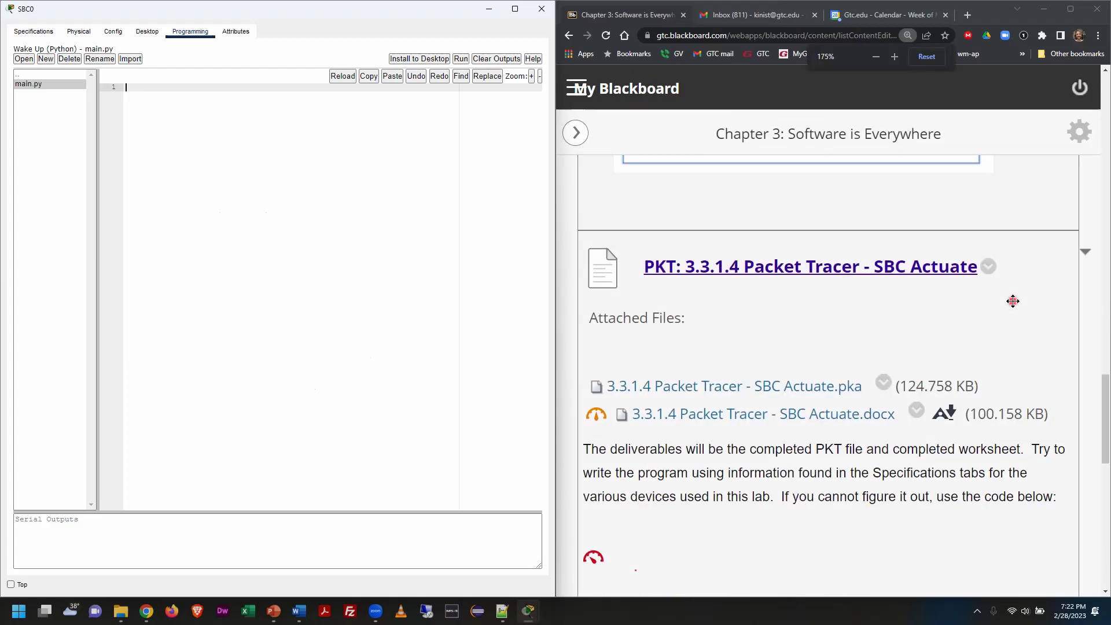
scroll(766, 283, up, 2)
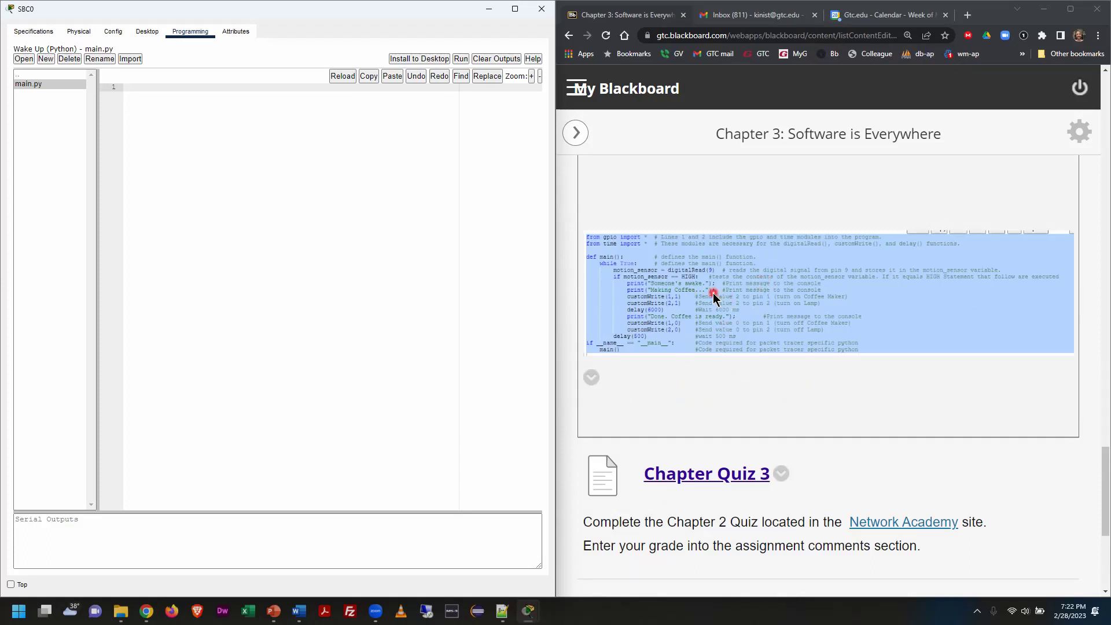
click(728, 305)
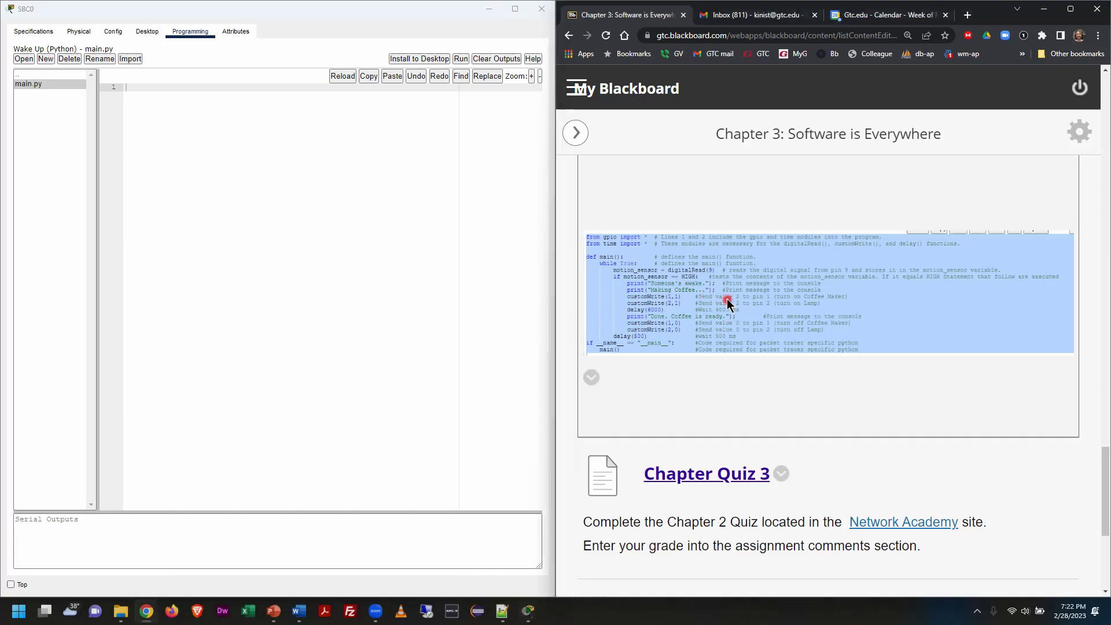
key(ctrl+plus)
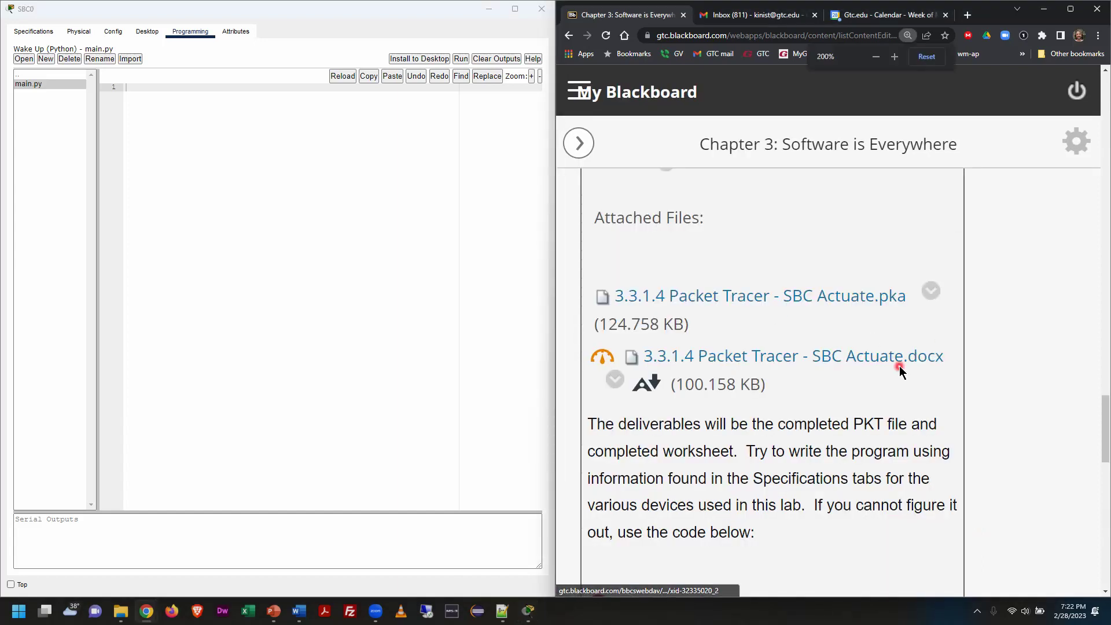
scroll(900, 370, down, 5)
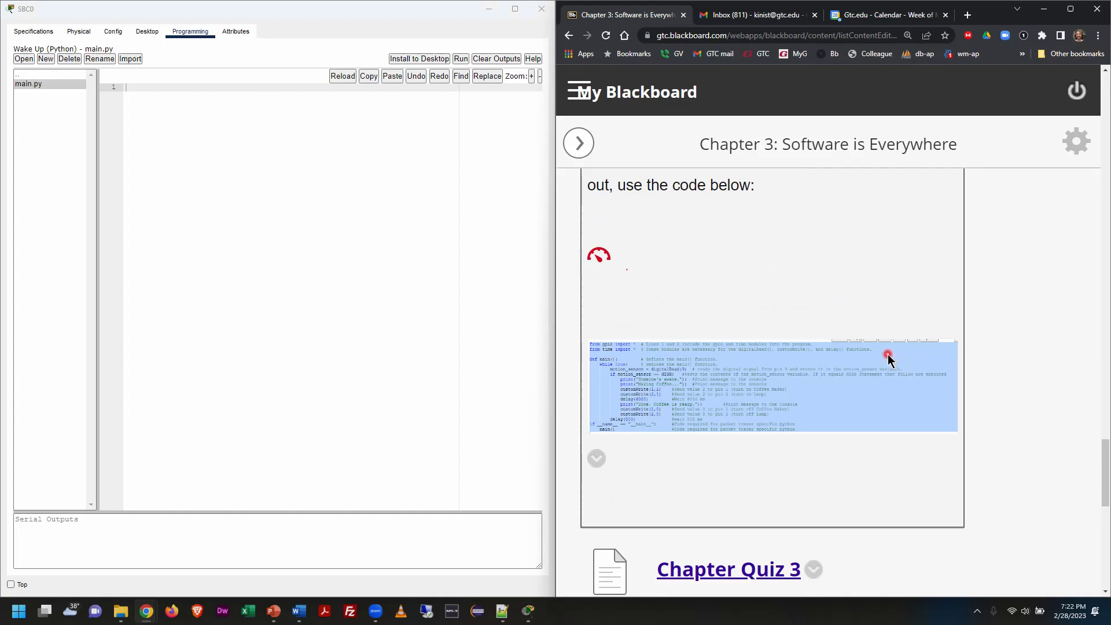
key(ctrl+0)
- Save the solution code image as '3.3.1.4 SBC Acuate-Solution(1).png'
right_click(843, 331)
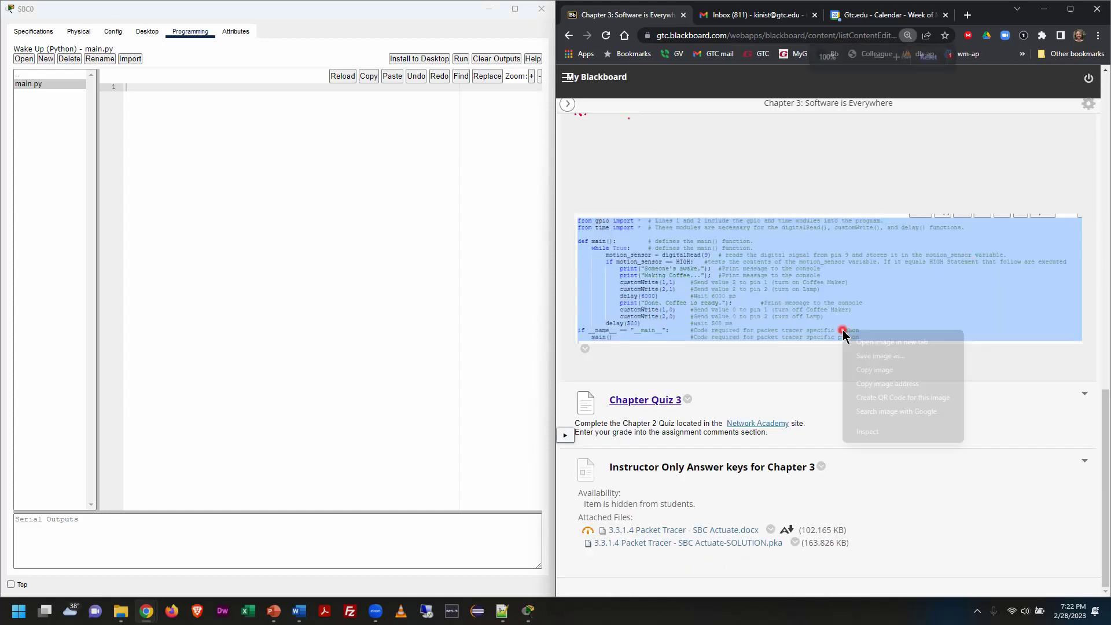
click(874, 357)
click(1012, 293)
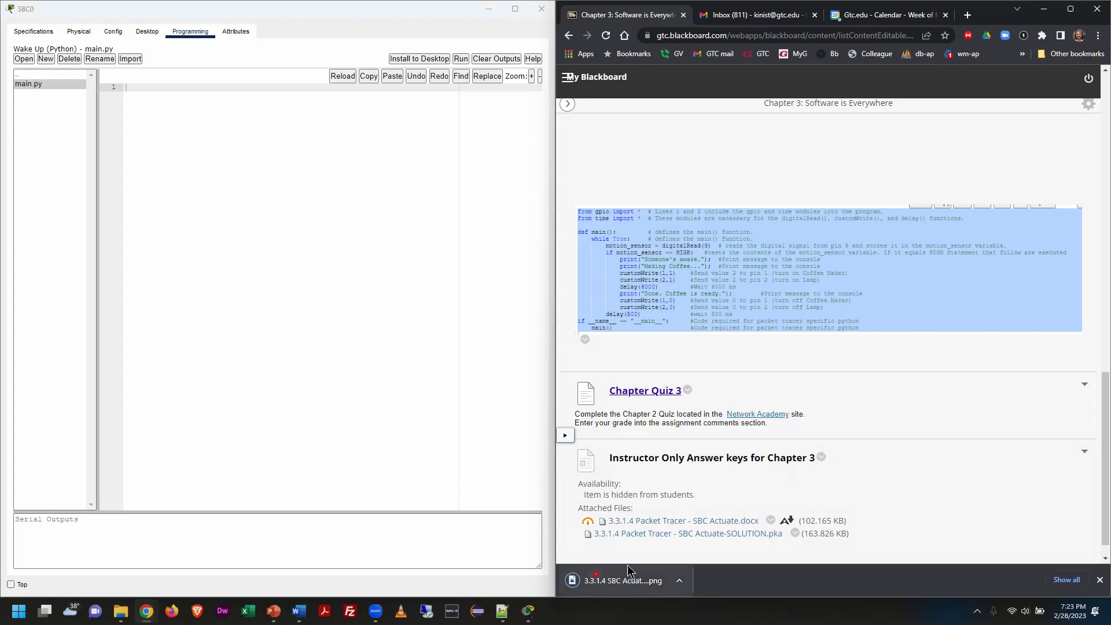
- Open the saved image in Photos, zoom to 177%, then restore and reposition the window
click(628, 573)
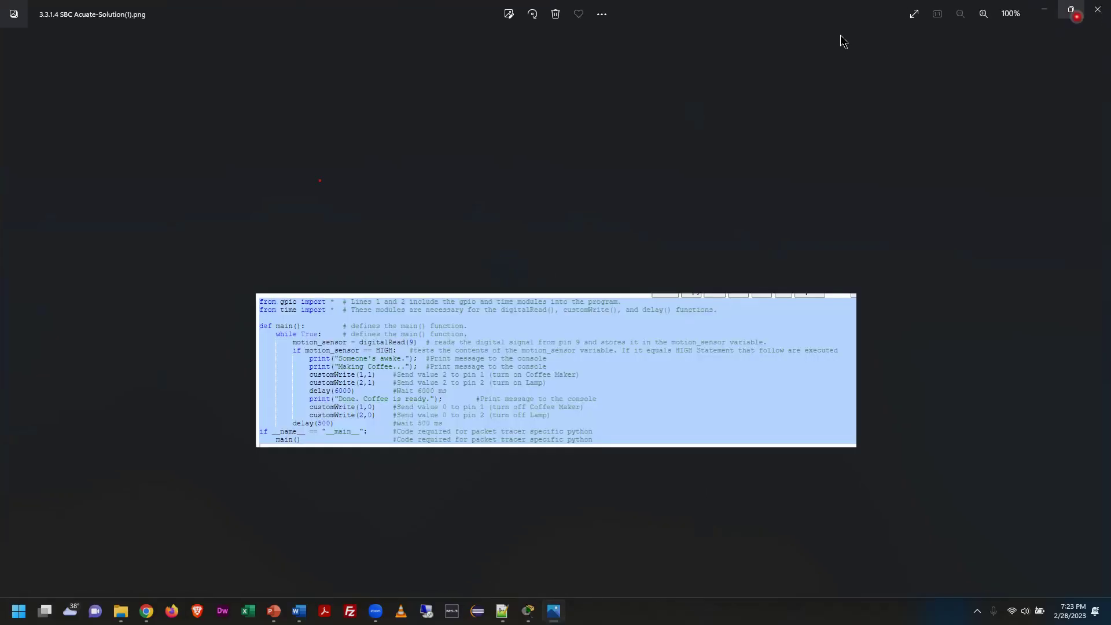
click(983, 13)
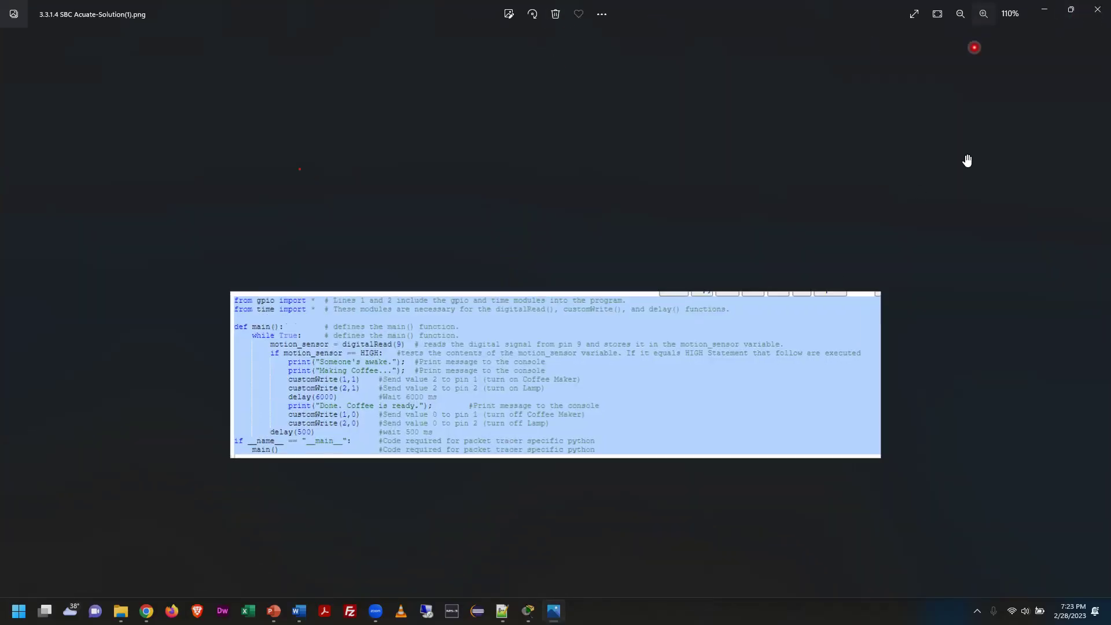
click(983, 12)
click(985, 14)
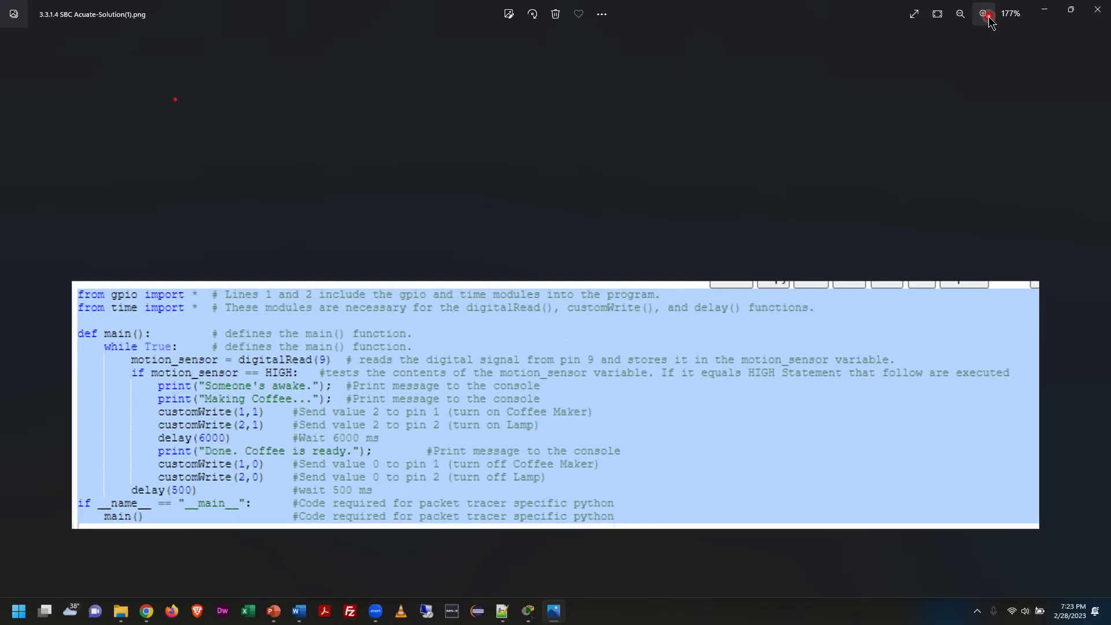
click(1065, 17)
drag(113, 315, 650, 22)
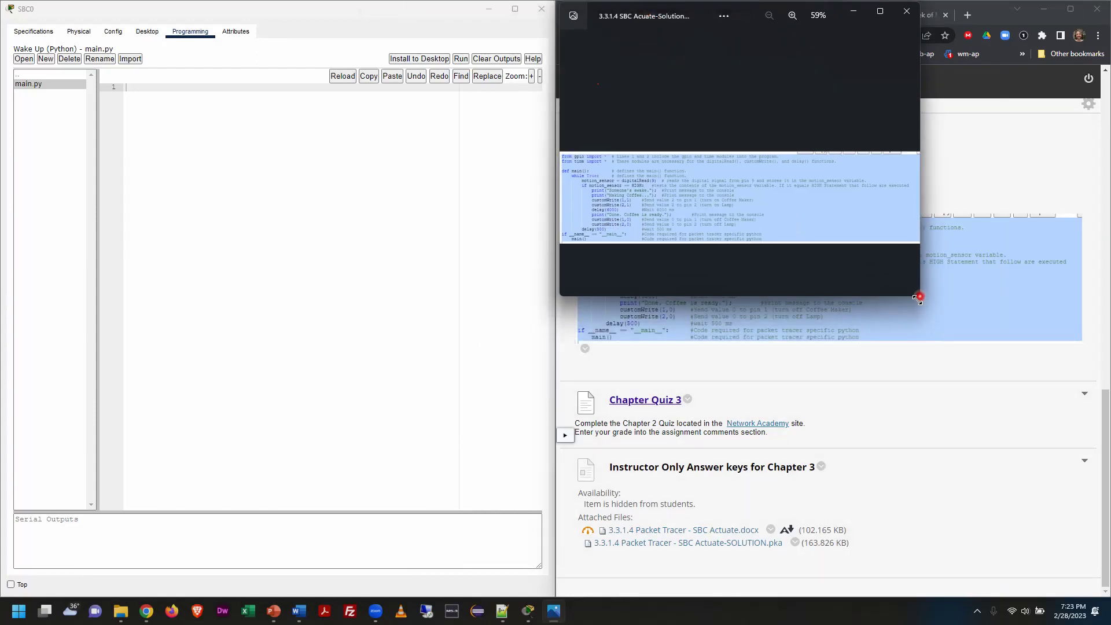
- Fit the image viewer to the right half at 133% and type 'from gpio import *' in main.py
drag(918, 298, 1108, 599)
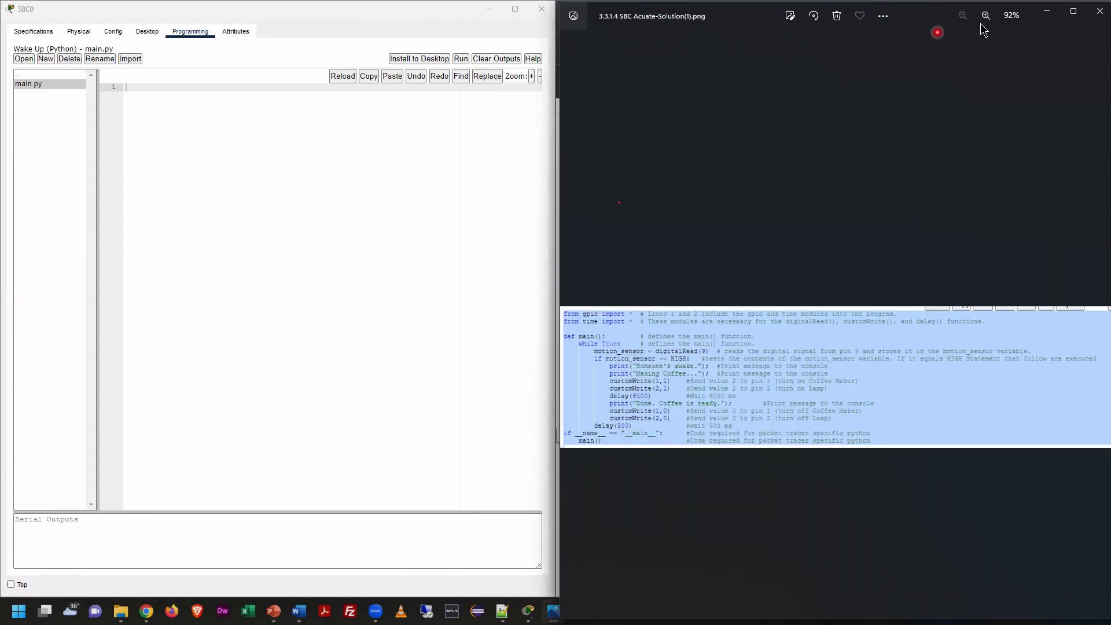
click(985, 16)
click(985, 15)
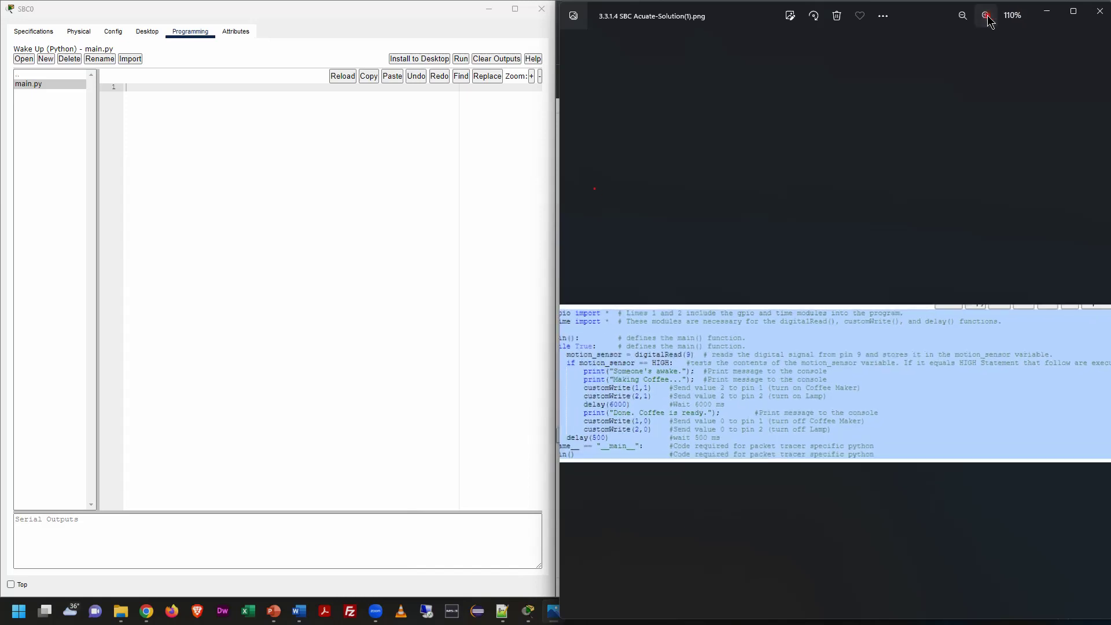
click(985, 15)
click(985, 16)
drag(845, 407, 884, 407)
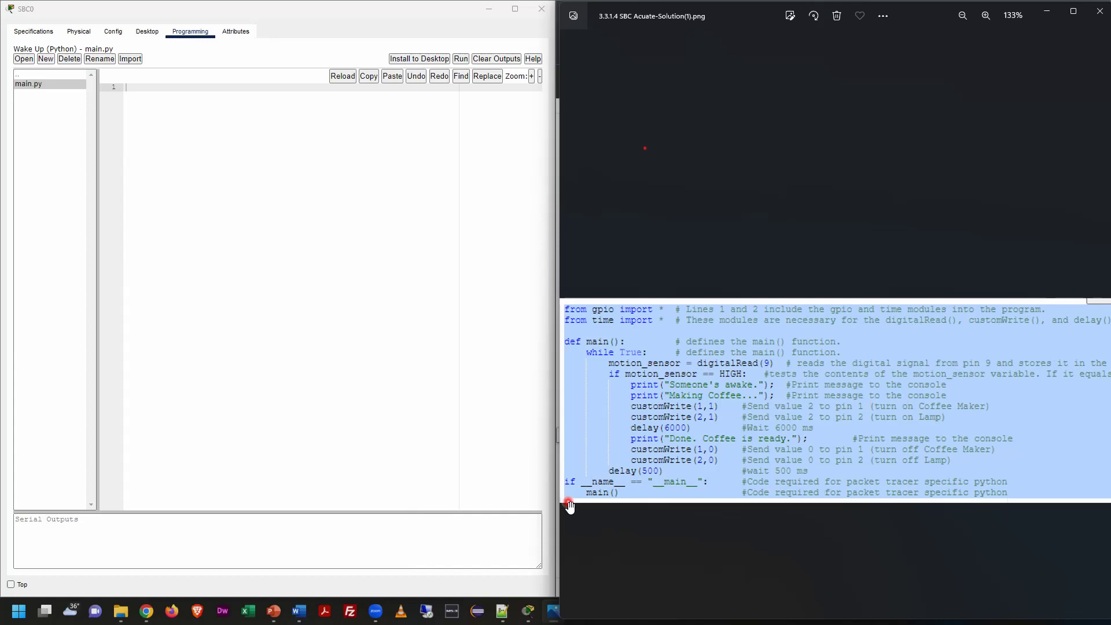
click(195, 88)
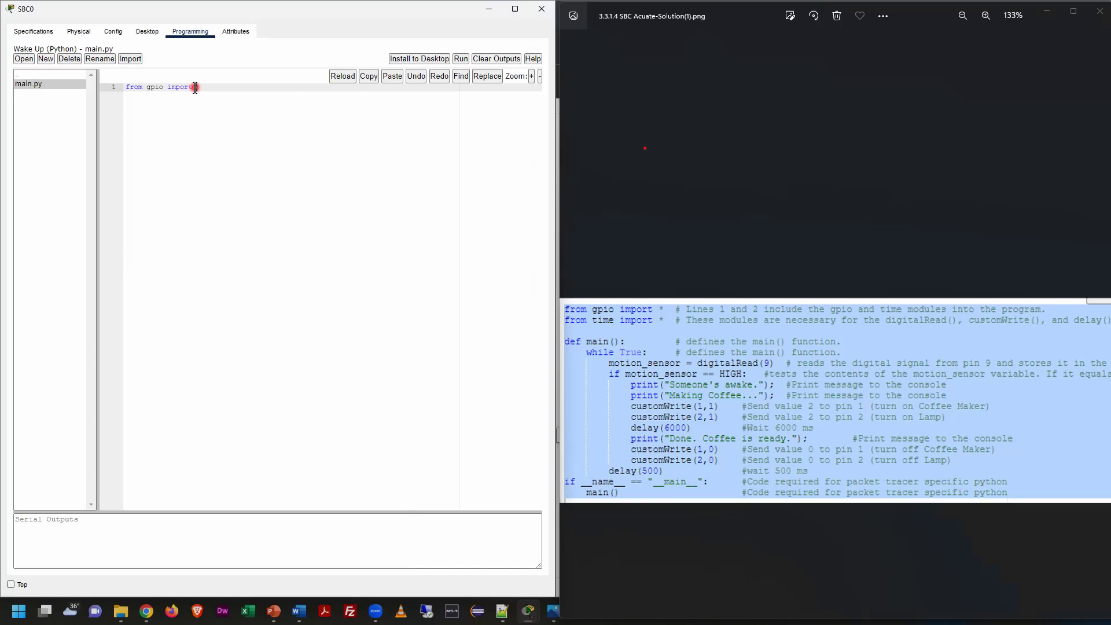
text(*)
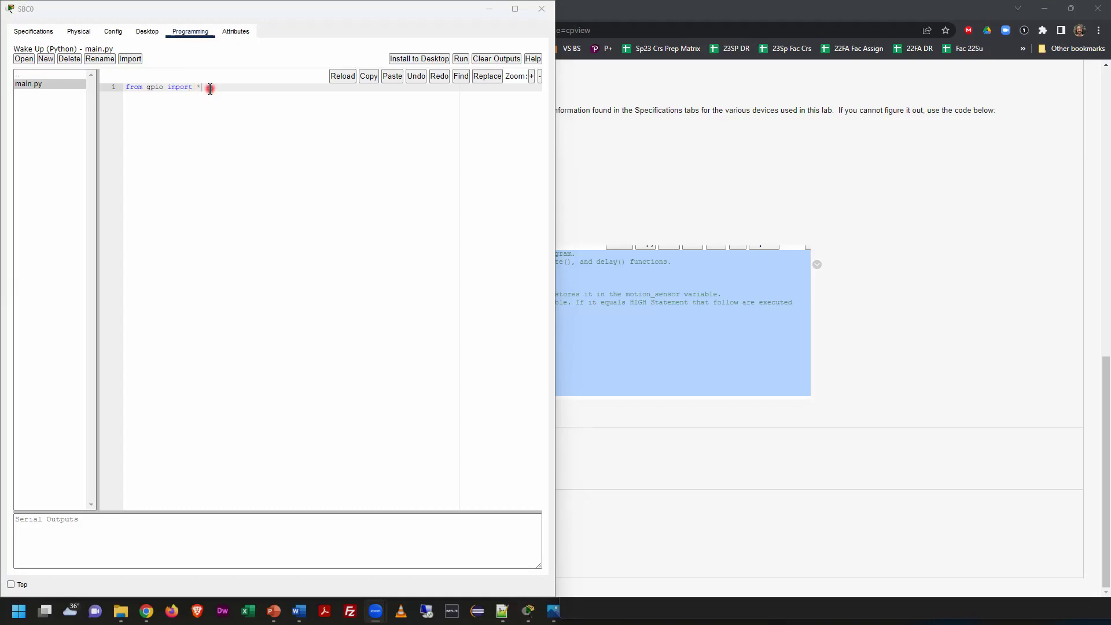
- Paste the full 18-line Wake Up code over line 1, then minimize Chrome and close Photos
drag(207, 87, 105, 85)
click(85, 78)
key(ctrl+v)
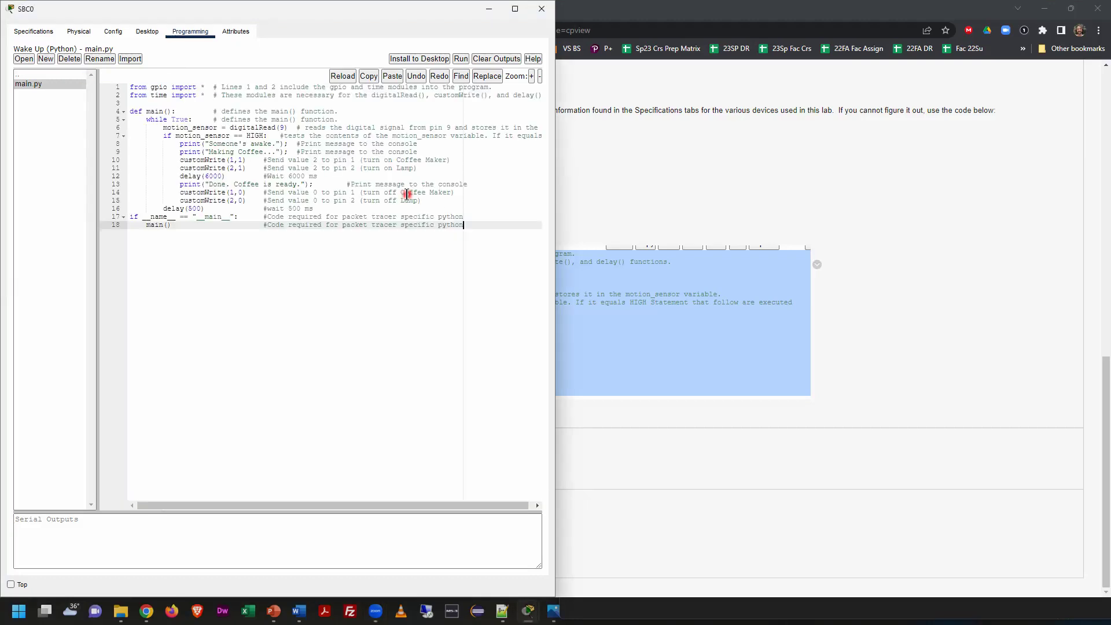
click(1044, 9)
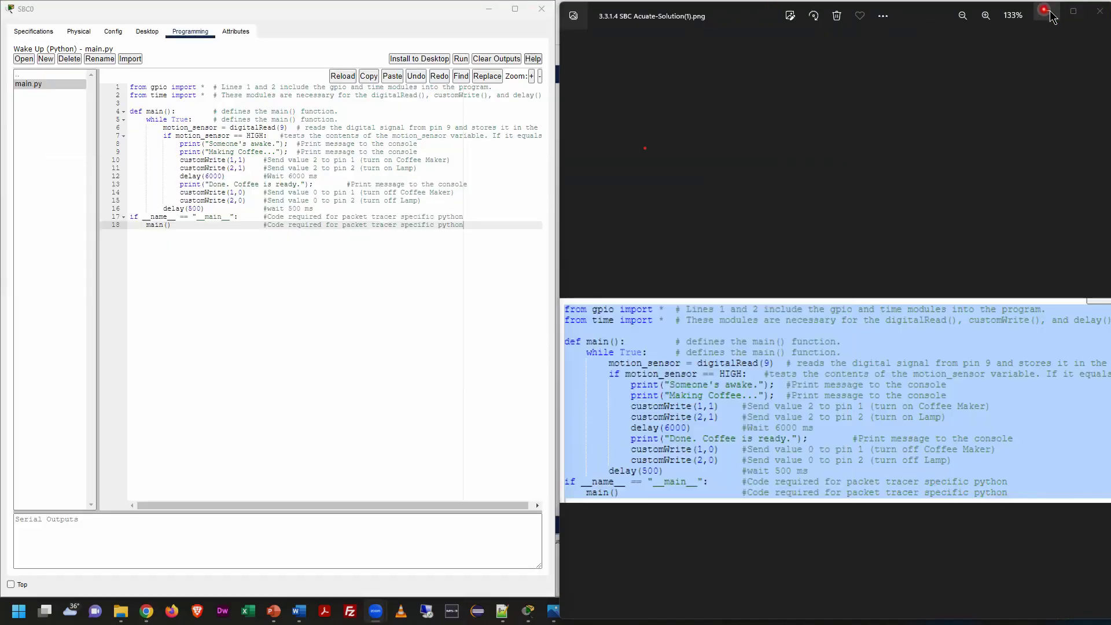
click(1096, 13)
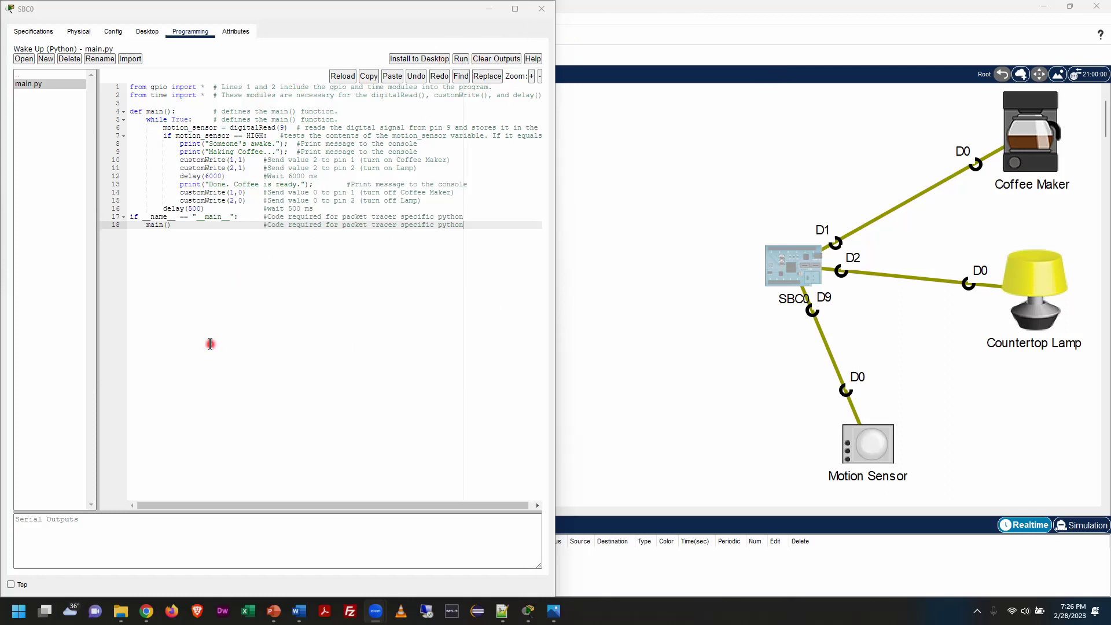
- Run Wake Up on SBC0 and check Serial Outputs for 'Starting Wake Up (Python)...'
click(460, 61)
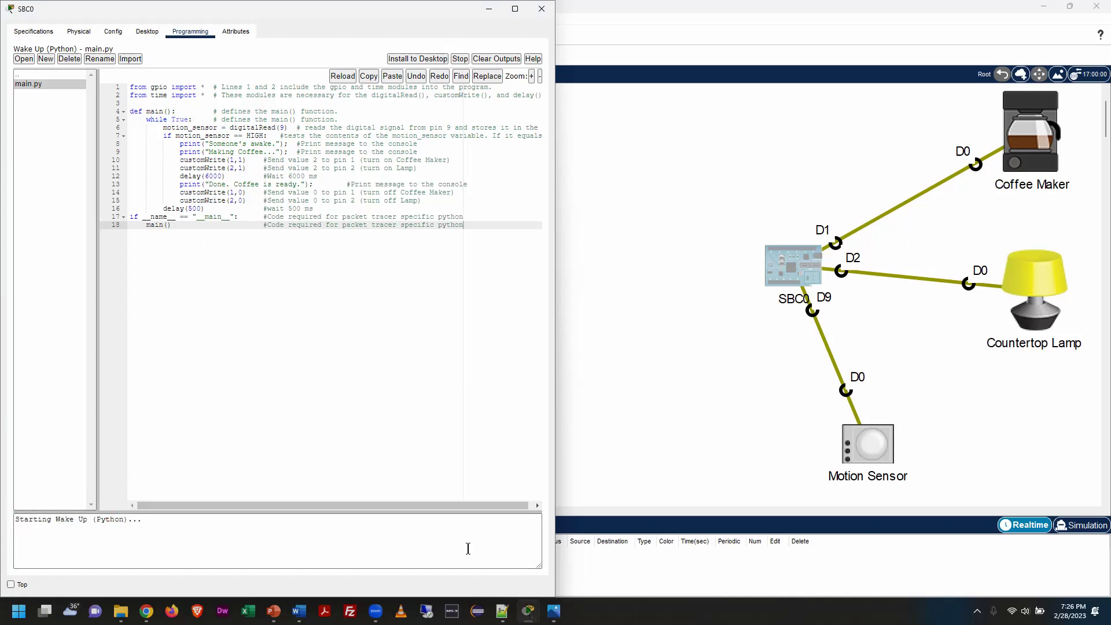
click(23, 524)
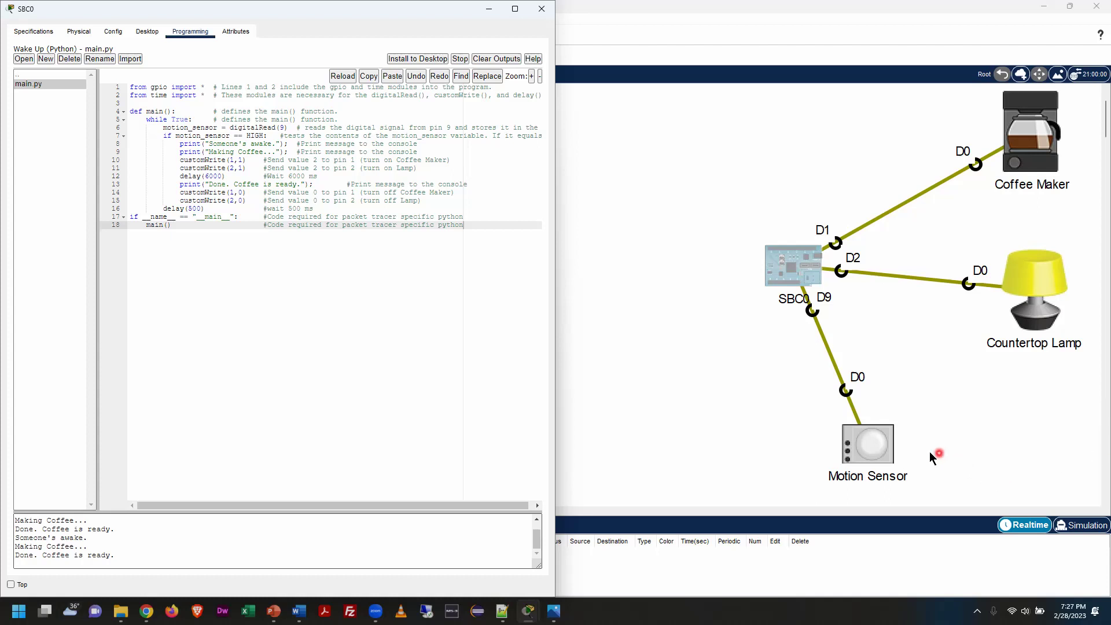
- Trigger the Motion Sensor, watch the coffee maker and lamp switch on, then stop Wake Up
alt+click(836, 452)
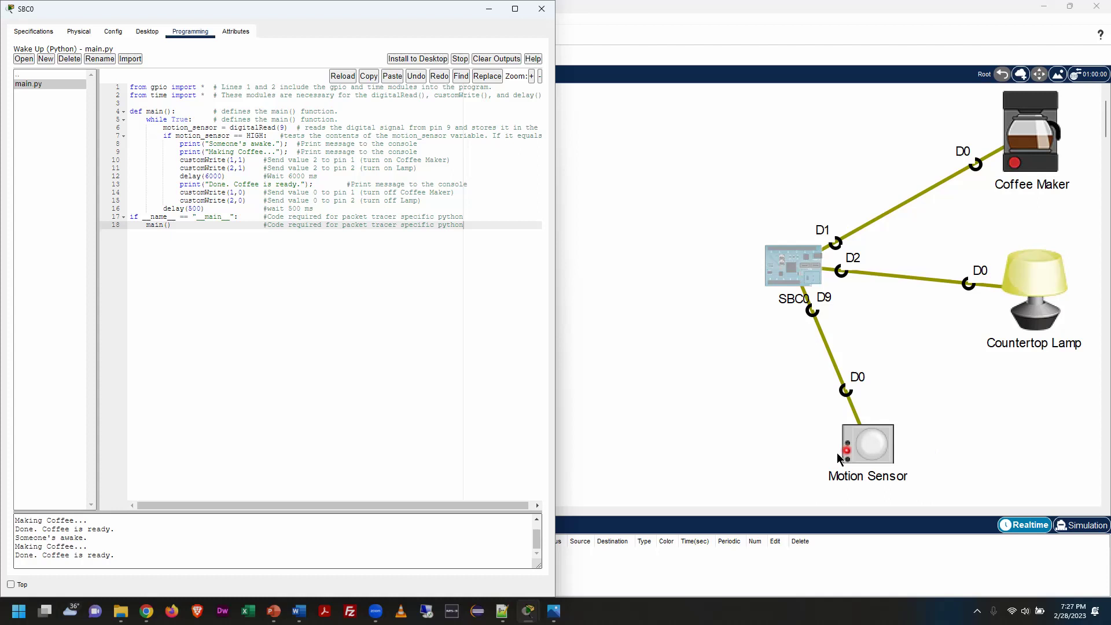
click(1023, 282)
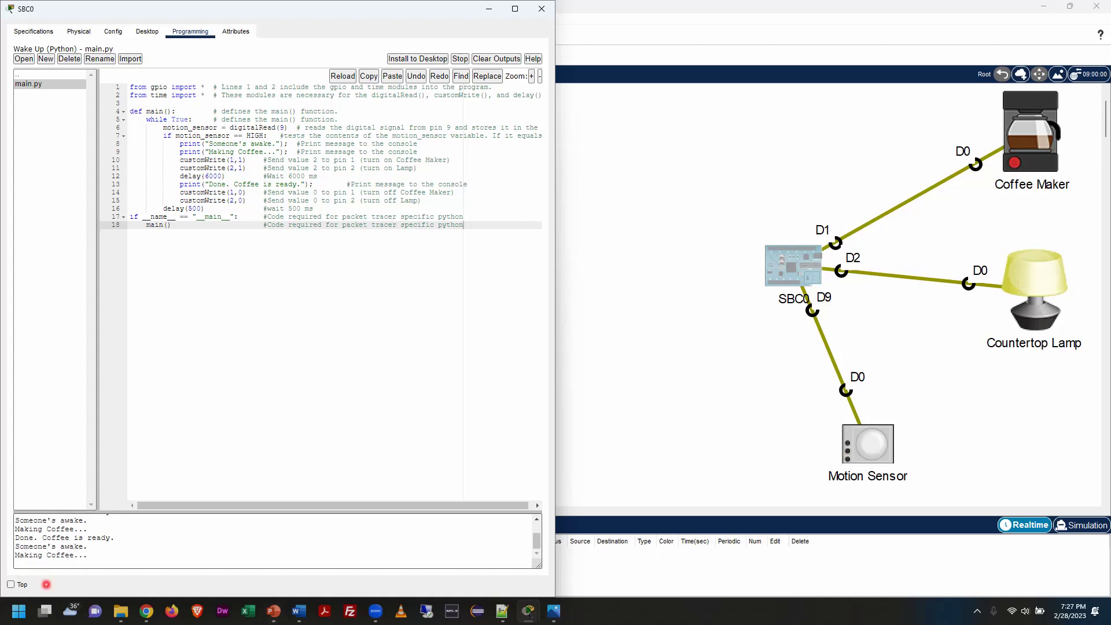
click(84, 557)
click(23, 562)
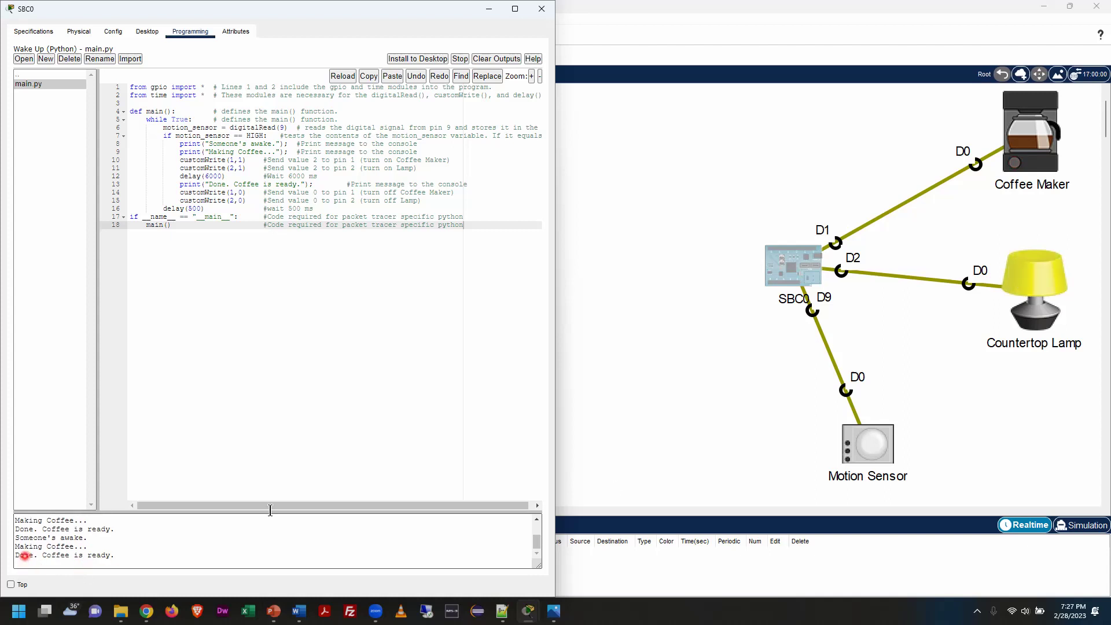
click(1069, 239)
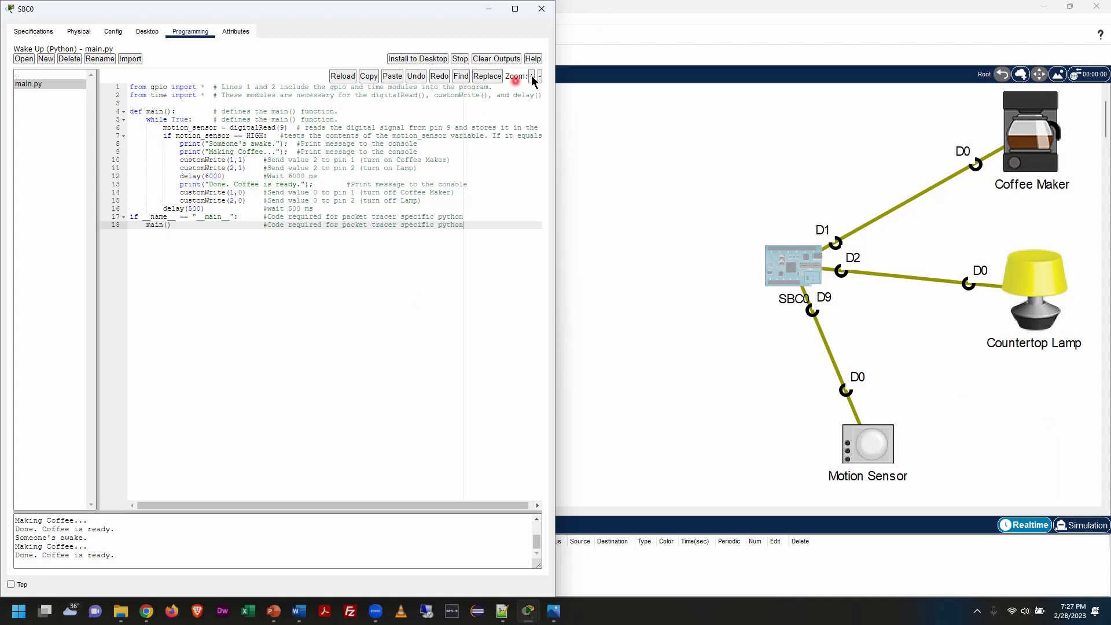
click(460, 58)
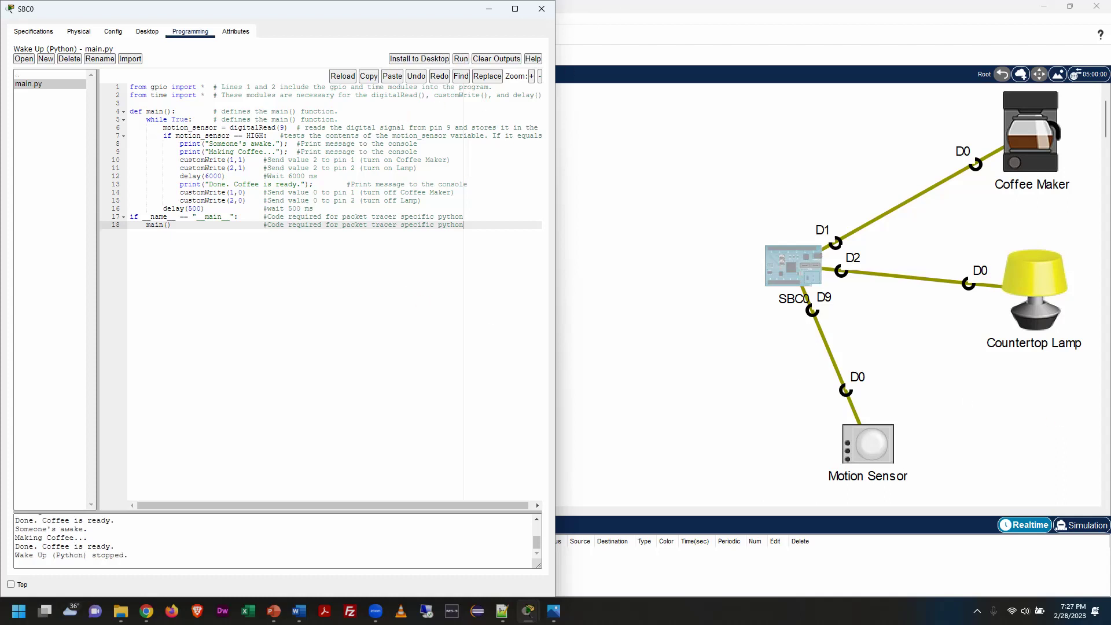